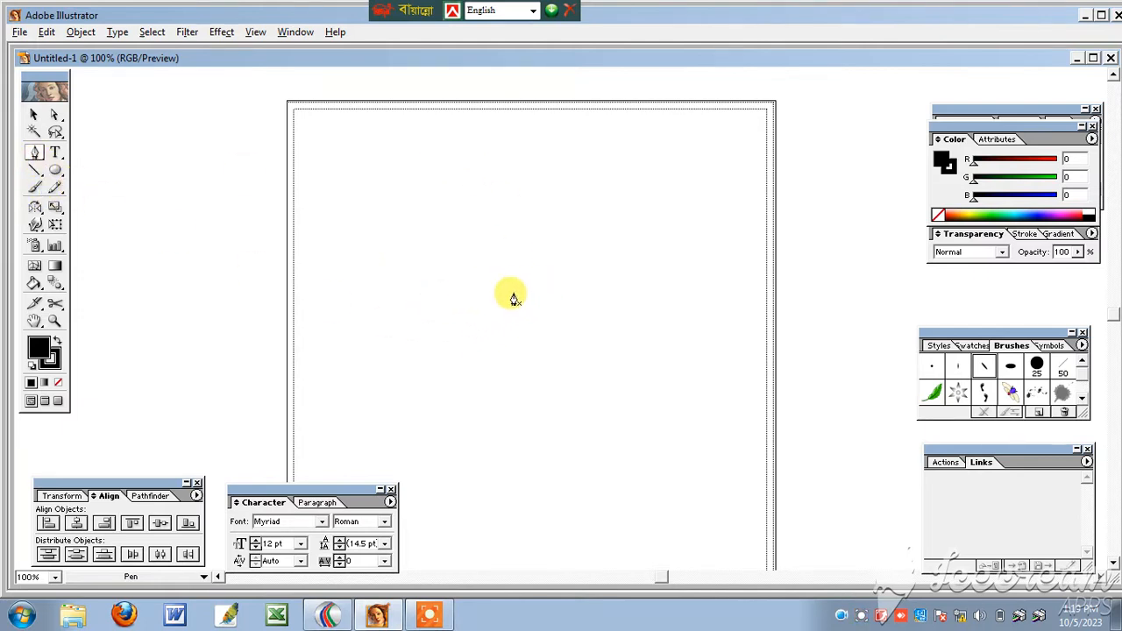
Step: Draw a closed black leaf-shaped petal with two curved sides in the upper middle of the page using the Pen tool
{"action": "left_click", "coordinate": [516, 320]}
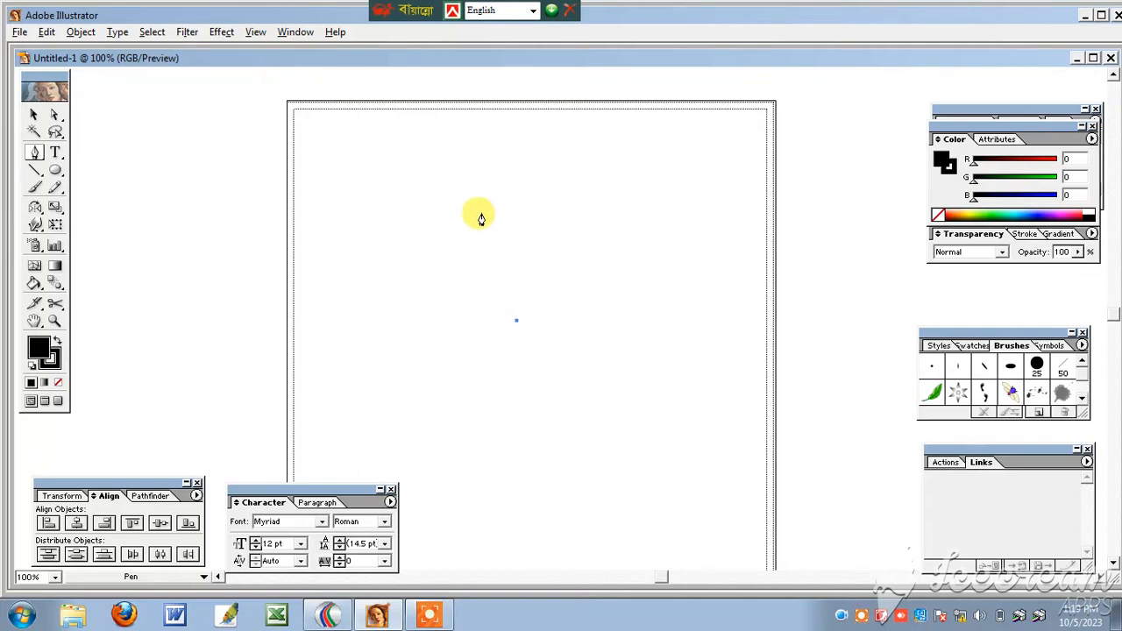
{"action": "left_click_drag", "start_coordinate": [481, 214], "coordinate": [513, 141]}
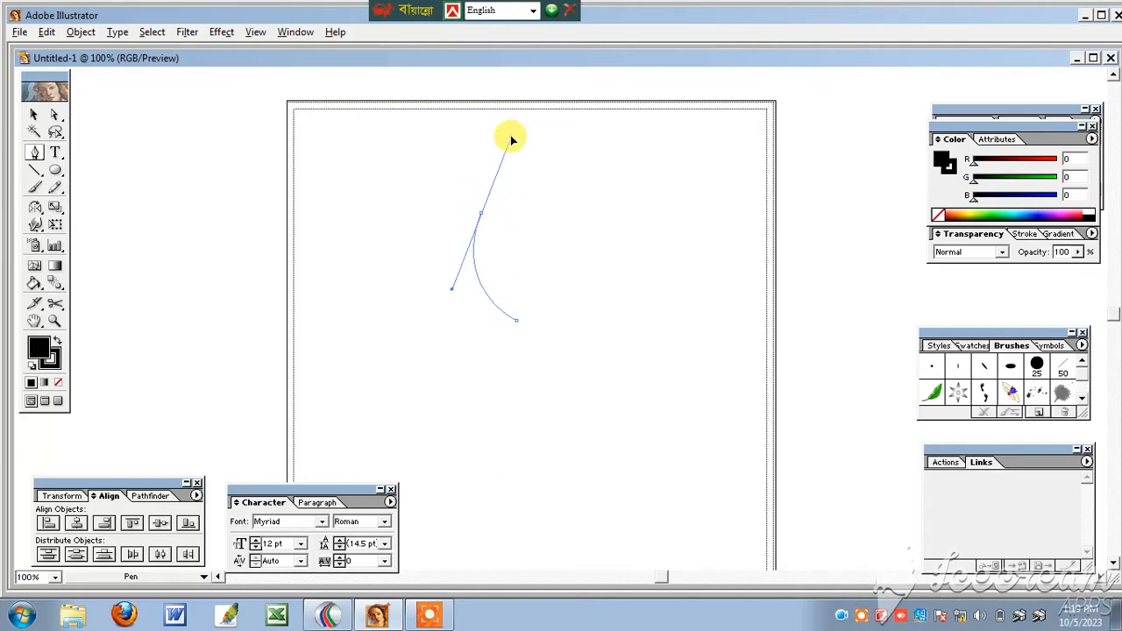
{"action": "left_click_drag", "start_coordinate": [480, 213], "coordinate": [511, 232]}
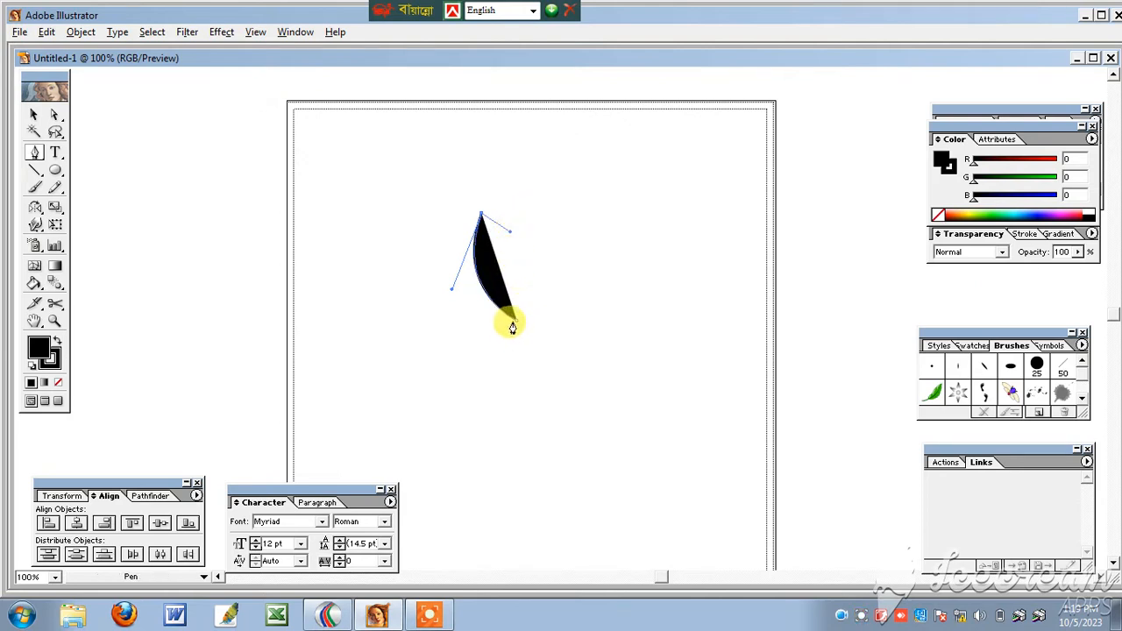
{"action": "left_click_drag", "start_coordinate": [517, 328], "coordinate": [478, 363]}
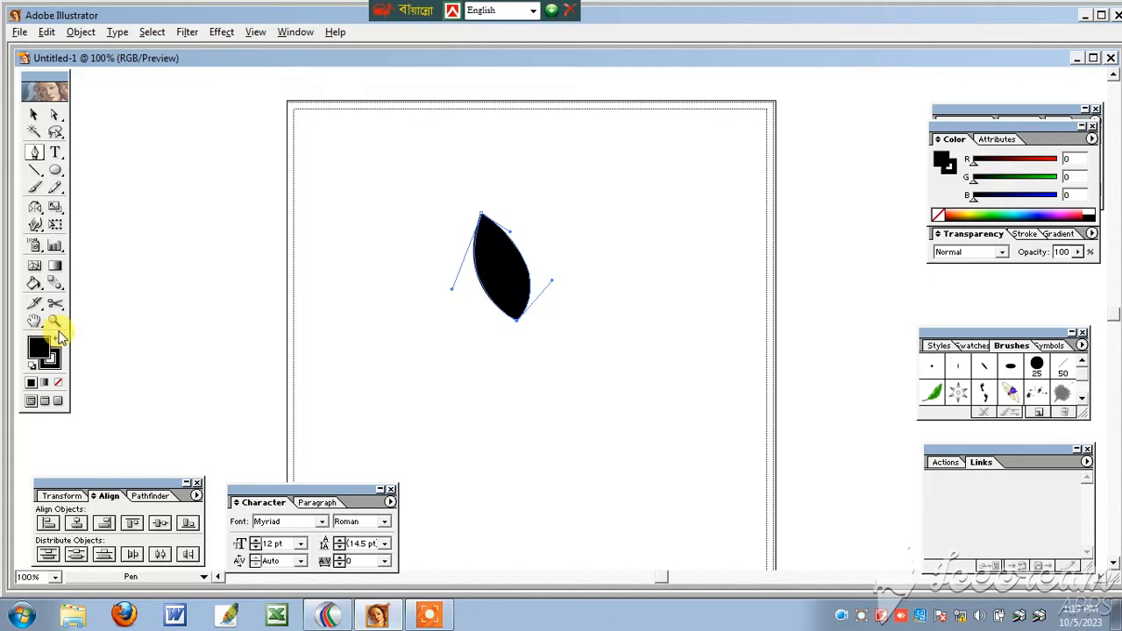
{"action": "key", "text": "v"}
{"action": "left_click", "coordinate": [428, 286]}
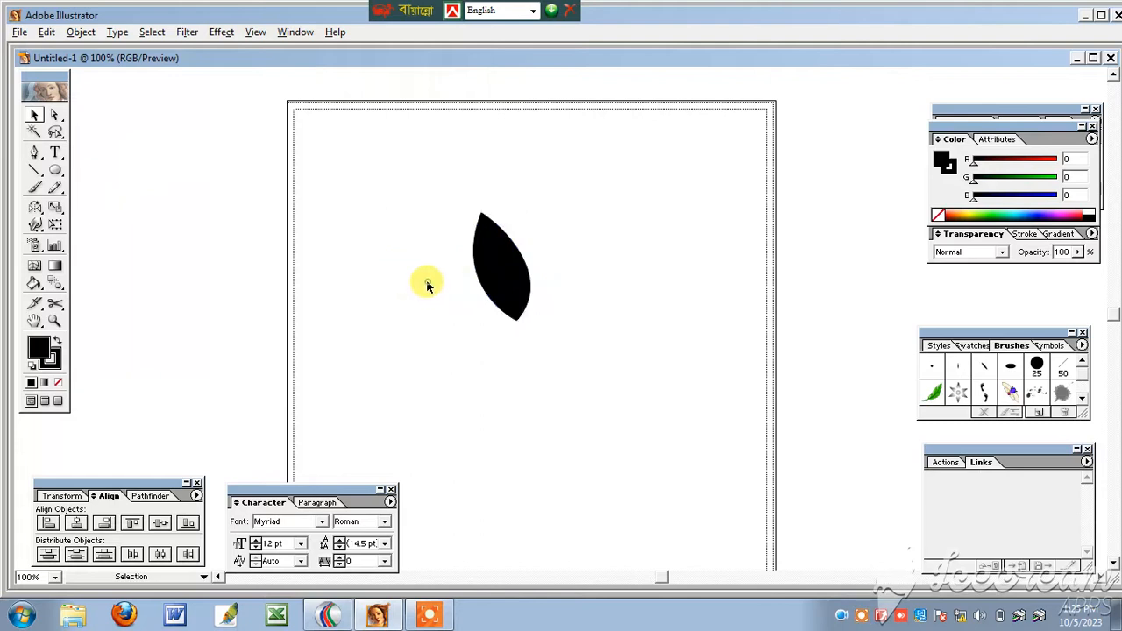
Step: Select the petal and set the Rotate tool's pivot at its lower tip
{"action": "left_click", "coordinate": [500, 263]}
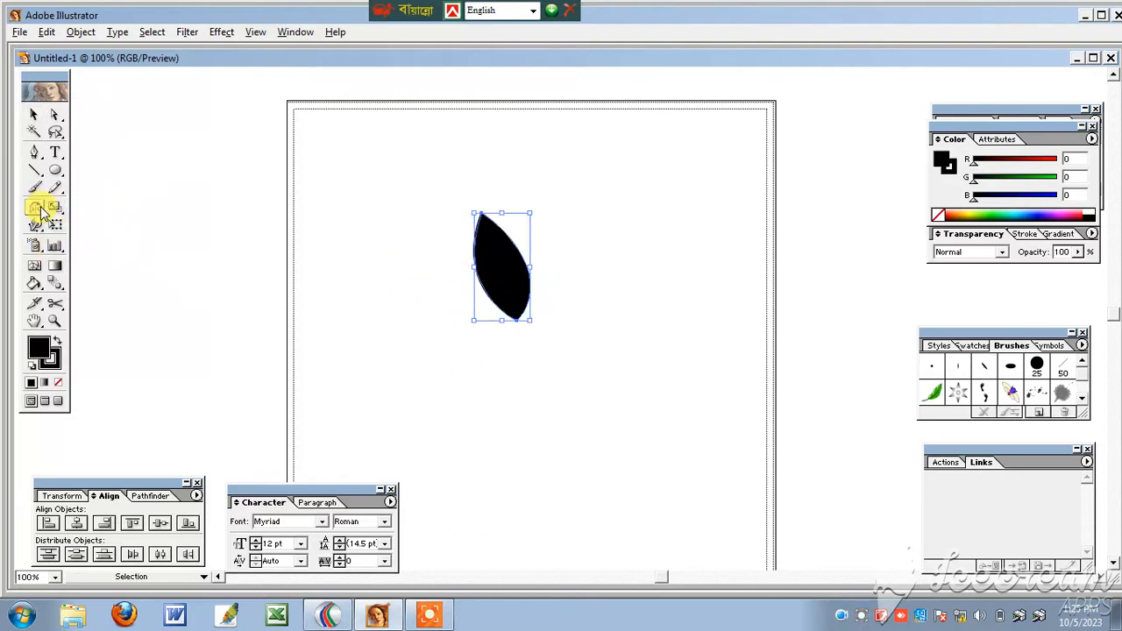
{"action": "left_click", "coordinate": [42, 213]}
{"action": "left_click", "coordinate": [55, 217]}
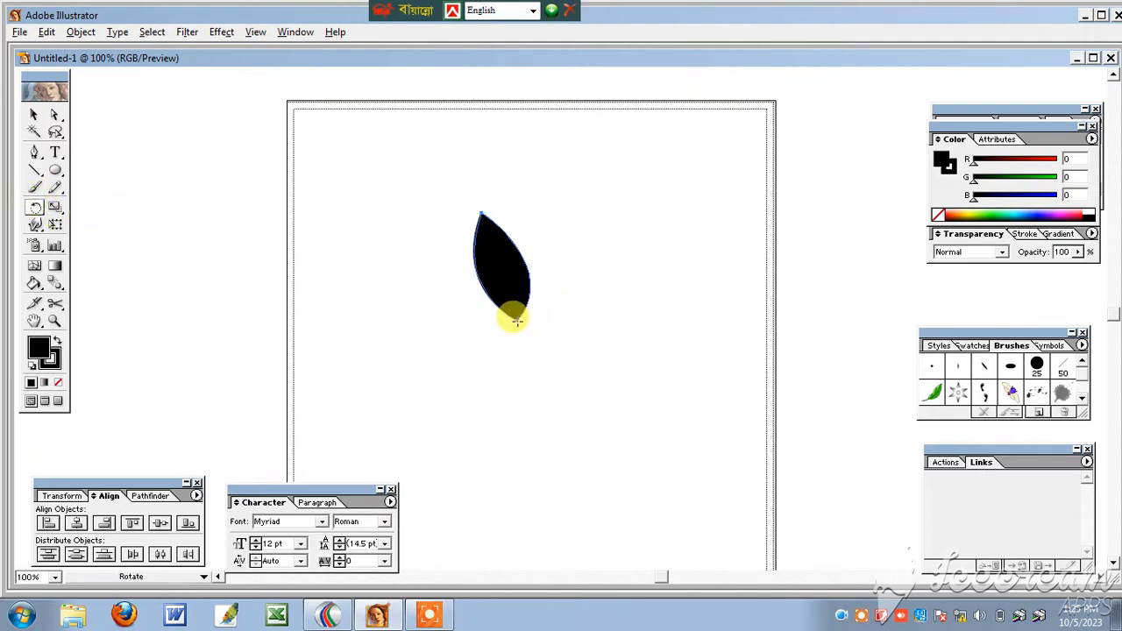
{"action": "left_click", "coordinate": [518, 321]}
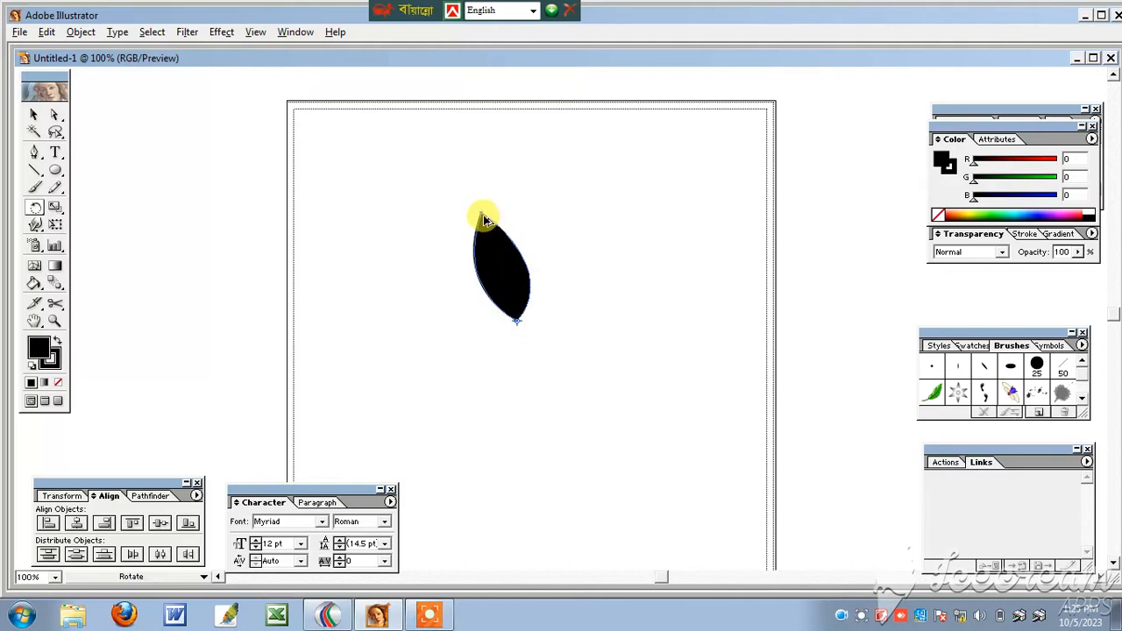
Step: Try to rotate a copy of the petal clockwise about its lower tip and repeat it into a twelve-petal ring
{"action": "left_click_drag", "start_coordinate": [483, 220], "coordinate": [544, 220]}
{"action": "key", "text": "ctrl"}
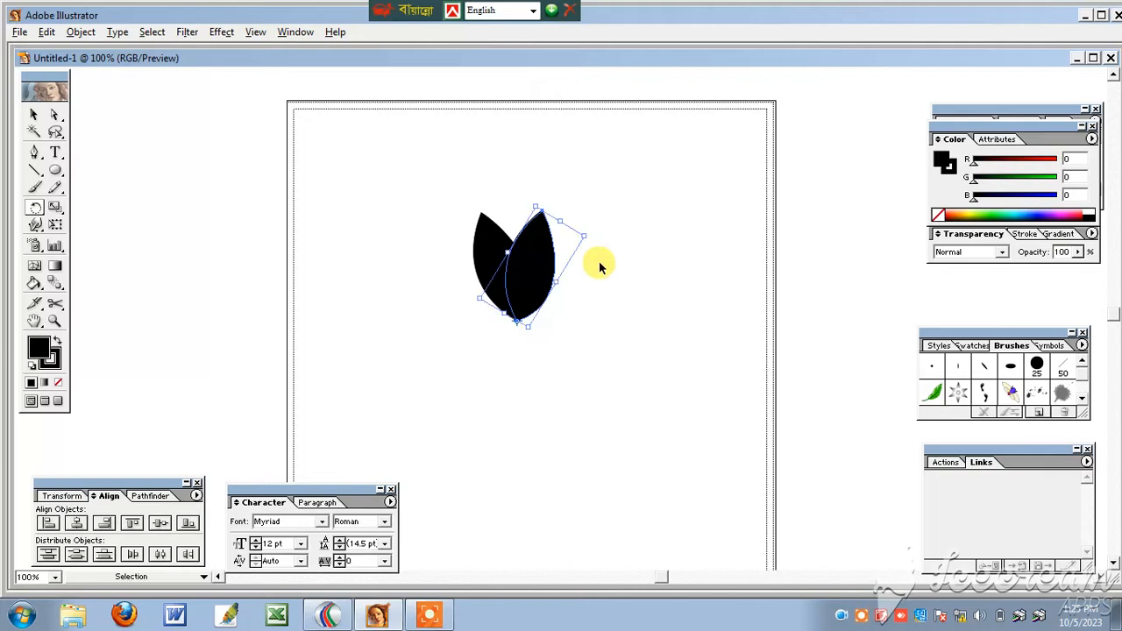
{"action": "key", "text": "ctrl+d"}
{"action": "key", "text": "ctrl+d"}
{"action": "key", "text": "ctrl+d"}
{"action": "key", "text": "ctrl+d"}
{"action": "key", "text": "ctrl+d"}
{"action": "key", "text": "ctrl+d"}
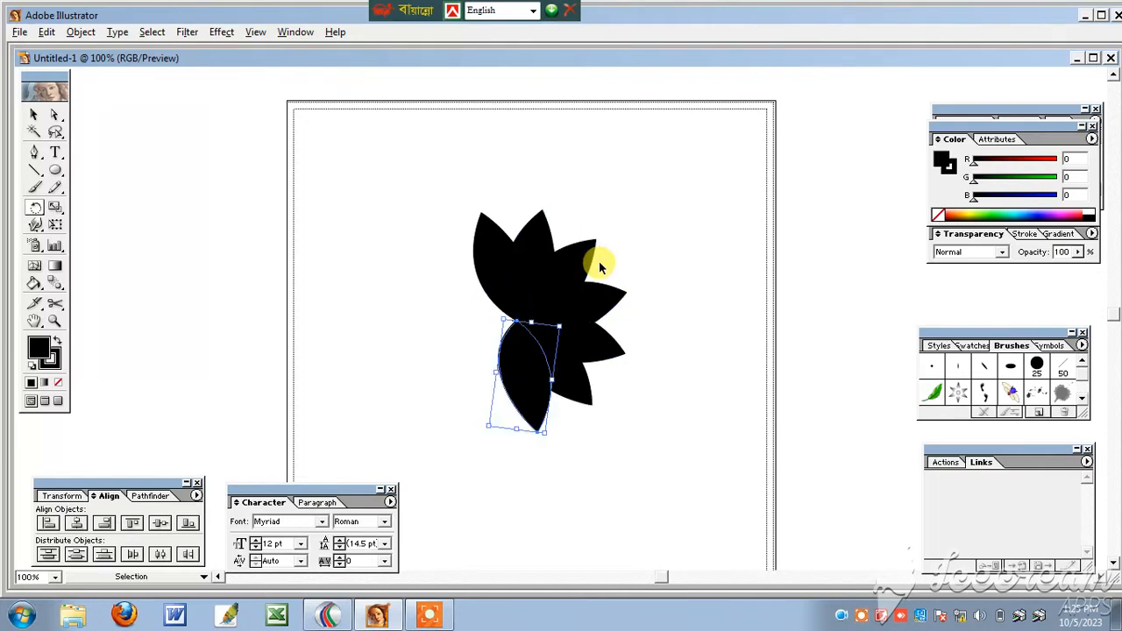
{"action": "key", "text": "ctrl+d"}
{"action": "key", "text": "ctrl+d"}
{"action": "key", "text": "ctrl+d"}
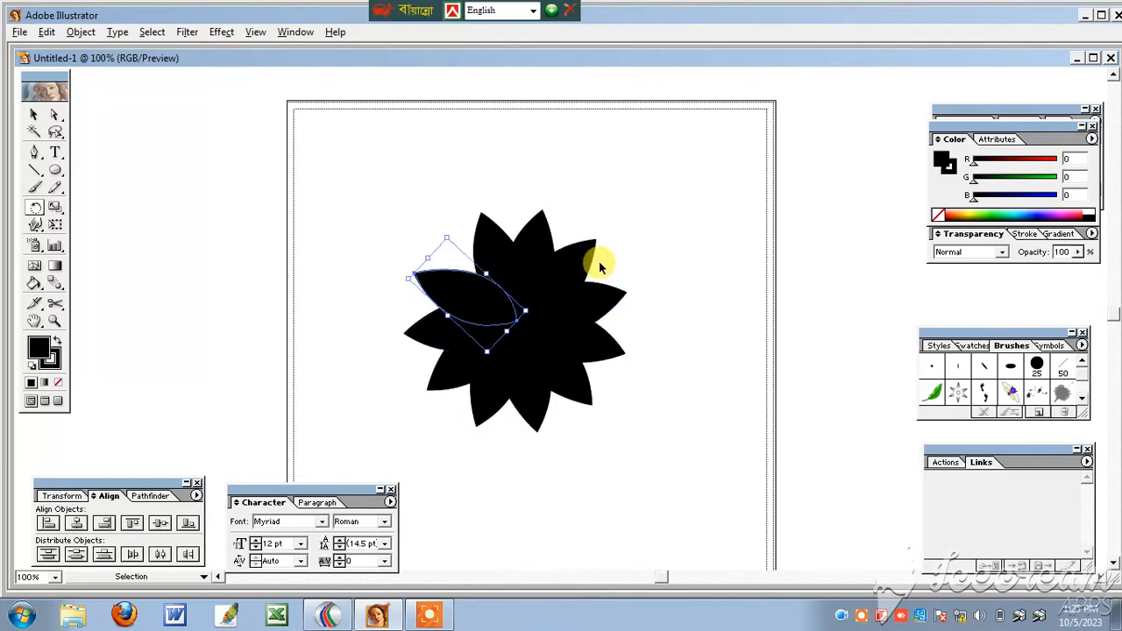
{"action": "key", "text": "ctrl+d"}
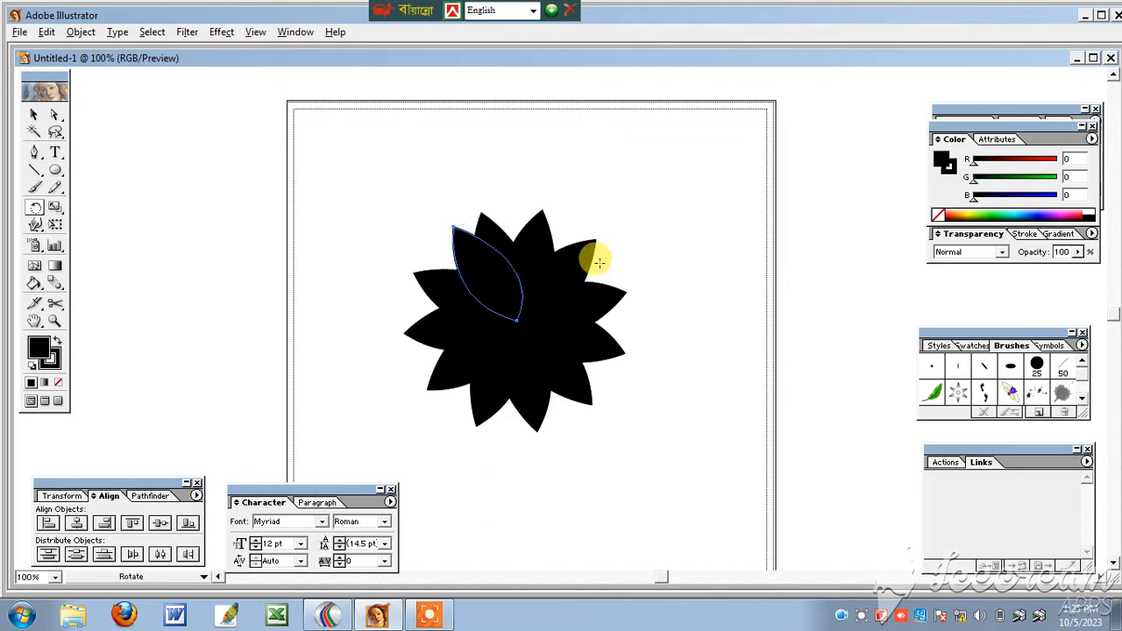
Step: Undo all the rotated copies back to the single original petal
{"action": "key", "text": "ctrl+z"}
{"action": "key", "text": "ctrl+z"}
{"action": "key", "text": "ctrl+z"}
{"action": "key", "text": "ctrl+z"}
{"action": "key", "text": "ctrl+z"}
{"action": "key", "text": "ctrl+z"}
{"action": "key", "text": "ctrl+z"}
{"action": "key", "text": "ctrl+z"}
{"action": "key", "text": "ctrl+z"}
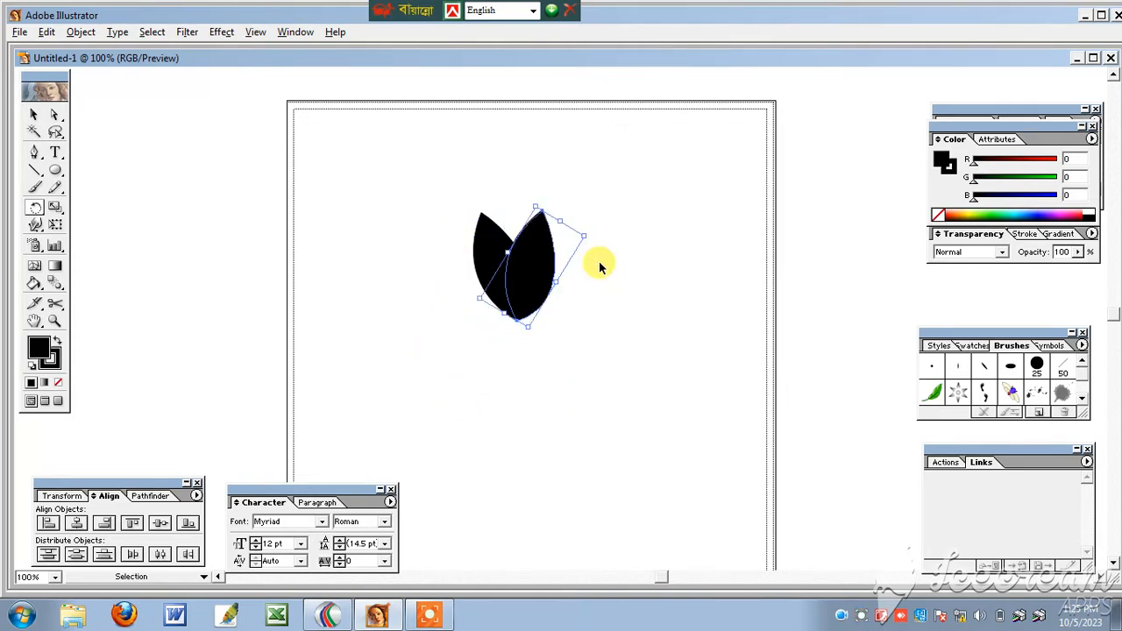
{"action": "key", "text": "ctrl+z"}
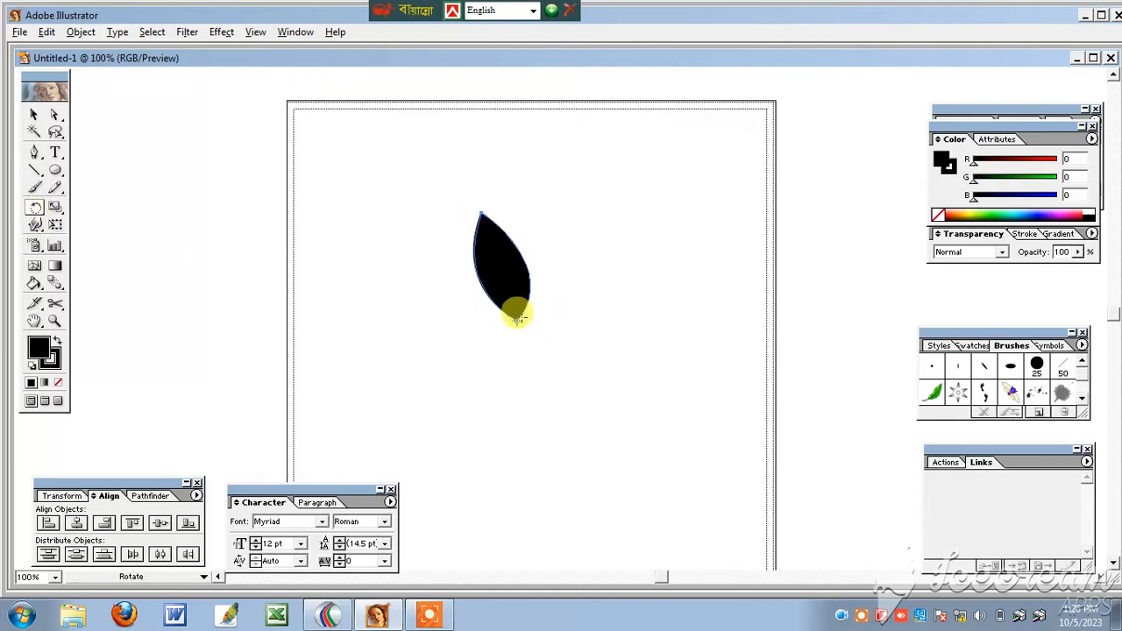
Step: Try a wider clockwise rotated copy about the petal's lower tip, repeated around into a nine-petal ring
{"action": "left_click", "coordinate": [518, 323]}
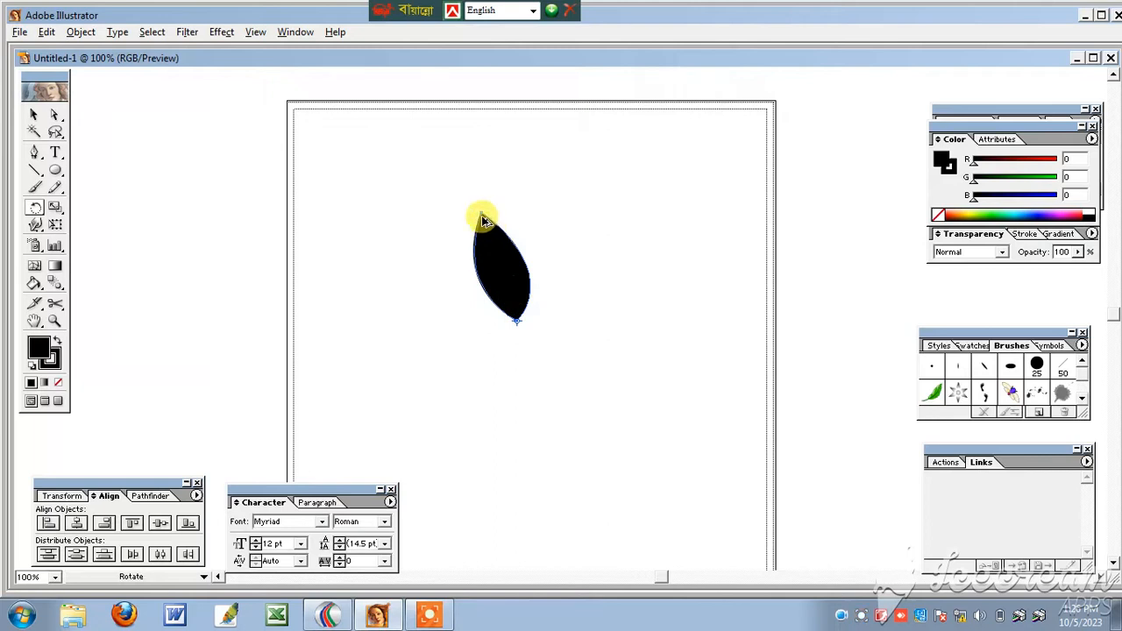
{"action": "left_click_drag", "start_coordinate": [482, 218], "coordinate": [563, 229]}
{"action": "key", "text": "ctrl+d"}
{"action": "key", "text": "ctrl+d"}
{"action": "key", "text": "ctrl+d"}
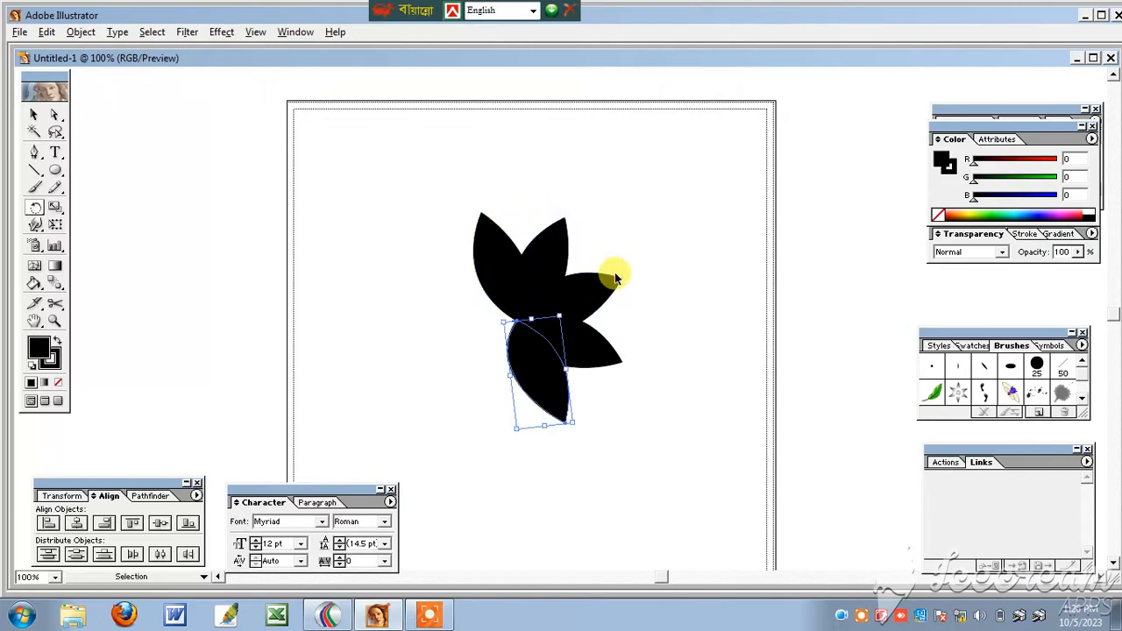
{"action": "key", "text": "ctrl+d"}
{"action": "key", "text": "ctrl+d"}
{"action": "key", "text": "ctrl+d"}
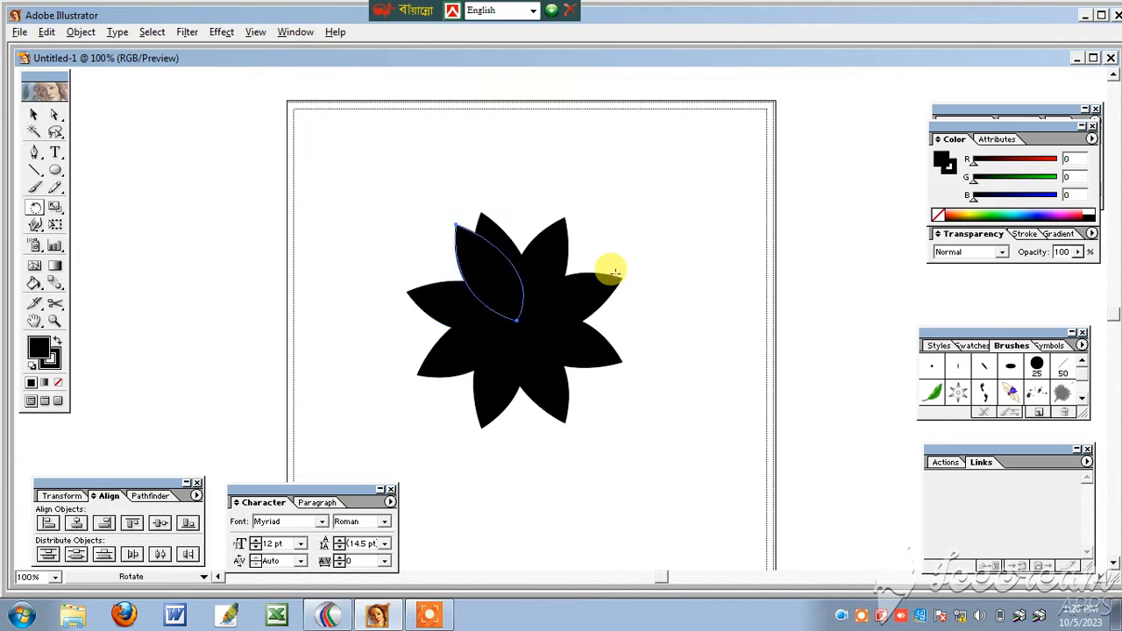
Step: Undo the nine-petal ring back to the original petal
{"action": "key", "text": "ctrl+z"}
{"action": "key", "text": "ctrl+z"}
{"action": "key", "text": "ctrl+z"}
{"action": "key", "text": "ctrl+z"}
{"action": "key", "text": "ctrl+z"}
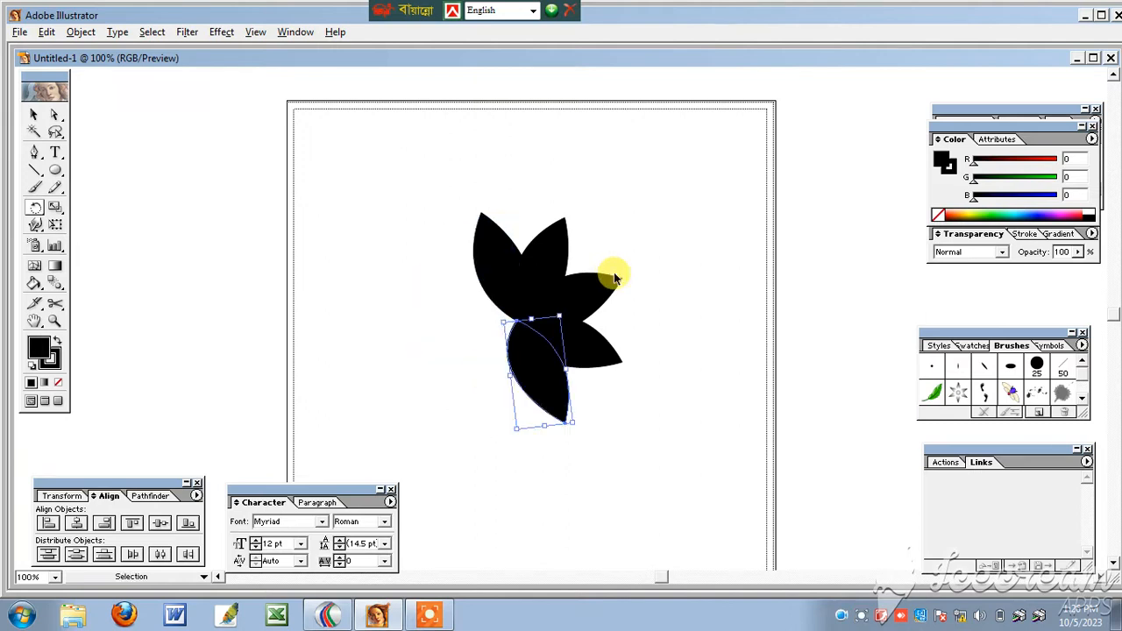
{"action": "key", "text": "ctrl+z"}
{"action": "key", "text": "ctrl+z"}
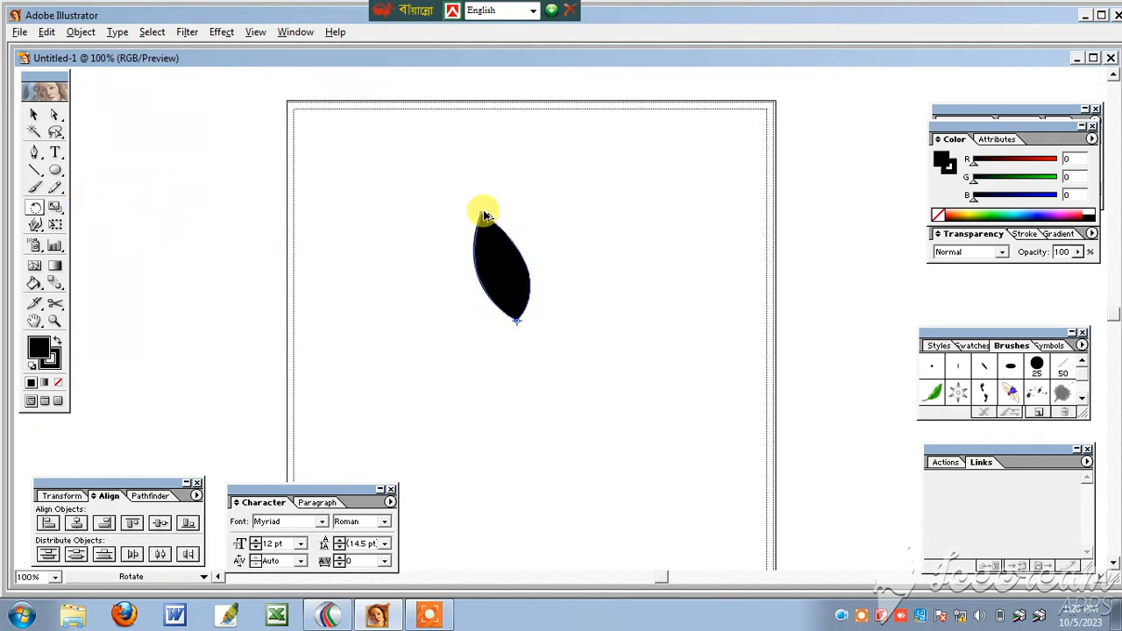
Step: Rotate a copy of the petal clockwise about its lower tip and repeat the transformation to form an evenly spaced eight-petal flower
{"action": "left_click_drag", "start_coordinate": [482, 215], "coordinate": [604, 252]}
{"action": "key", "text": "ctrl+d"}
{"action": "key", "text": "ctrl+d"}
{"action": "key", "text": "ctrl+d"}
{"action": "key", "text": "ctrl+d"}
{"action": "key", "text": "ctrl+d"}
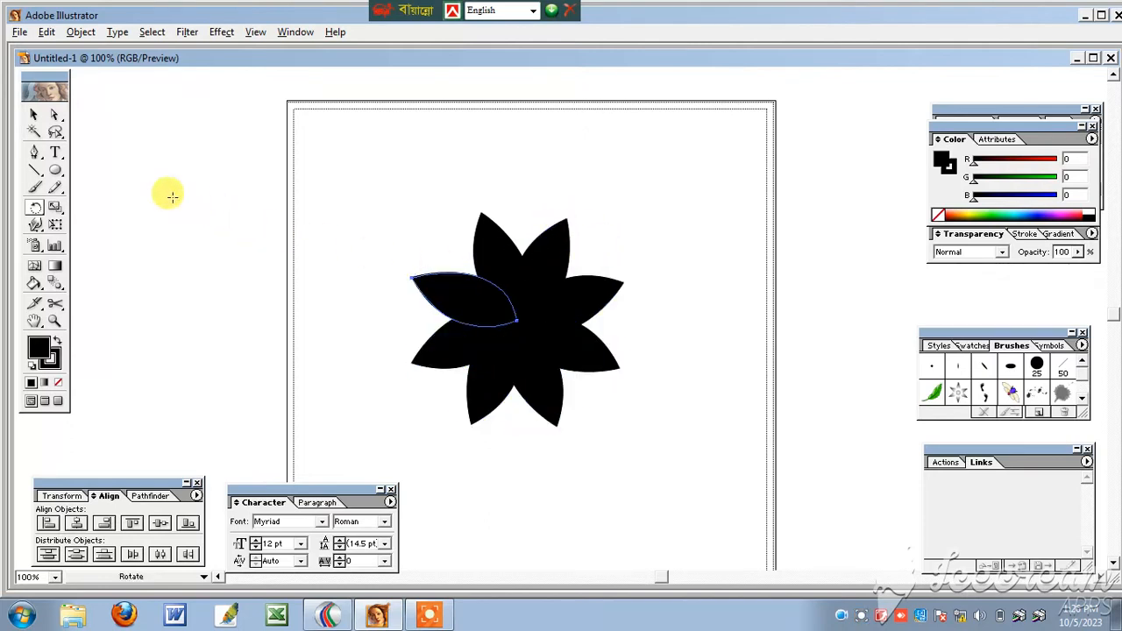
Step: Select the whole flower, move it slightly up the page and scale it up proportionally from its centre
{"action": "left_click", "coordinate": [34, 115]}
{"action": "left_click_drag", "start_coordinate": [370, 190], "coordinate": [630, 451]}
{"action": "left_click_drag", "start_coordinate": [521, 321], "coordinate": [533, 296]}
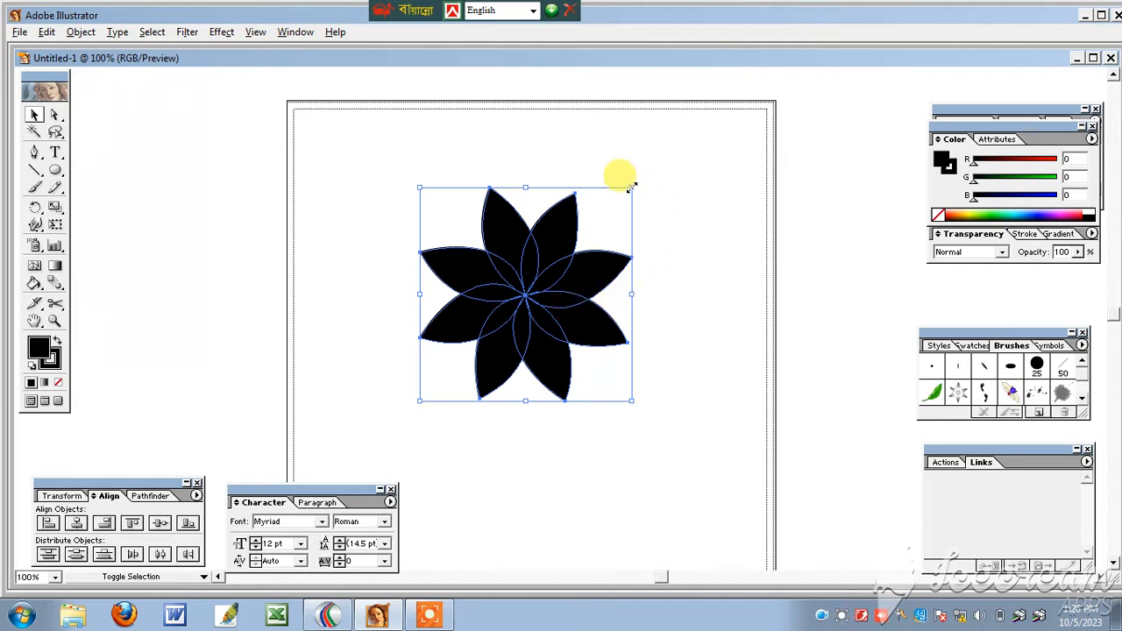
{"action": "left_click_drag", "start_coordinate": [633, 186], "coordinate": [704, 220]}
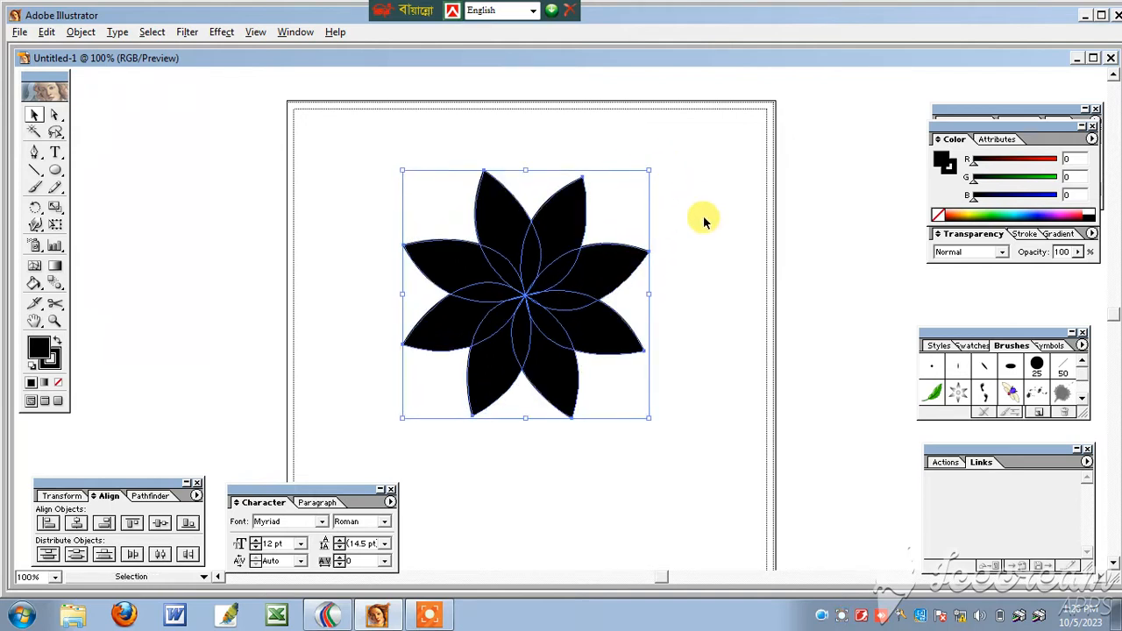
{"action": "left_click", "coordinate": [703, 218]}
Step: Fill all eight petals with white, keeping their black outlines
{"action": "left_click_drag", "start_coordinate": [703, 169], "coordinate": [513, 386]}
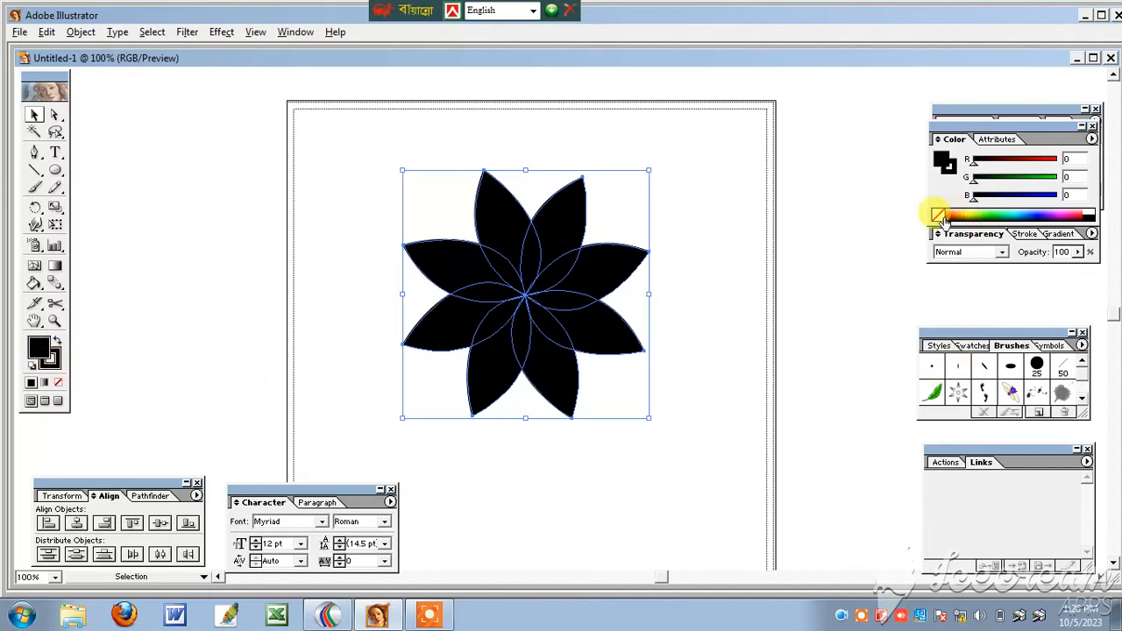
{"action": "left_click", "coordinate": [1095, 210]}
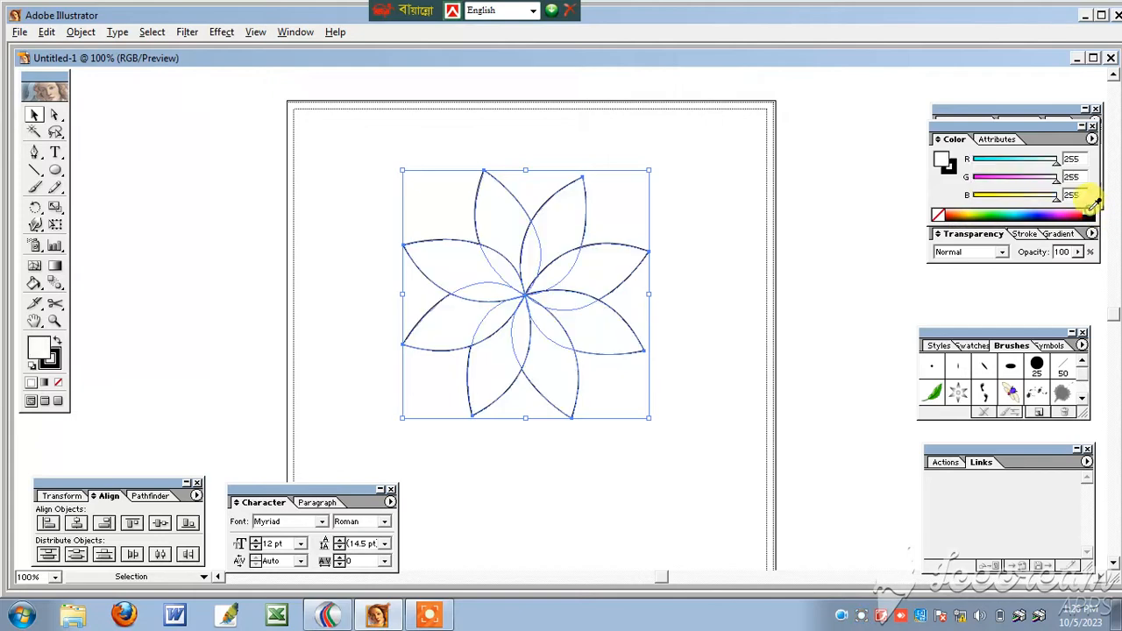
{"action": "left_click", "coordinate": [748, 322]}
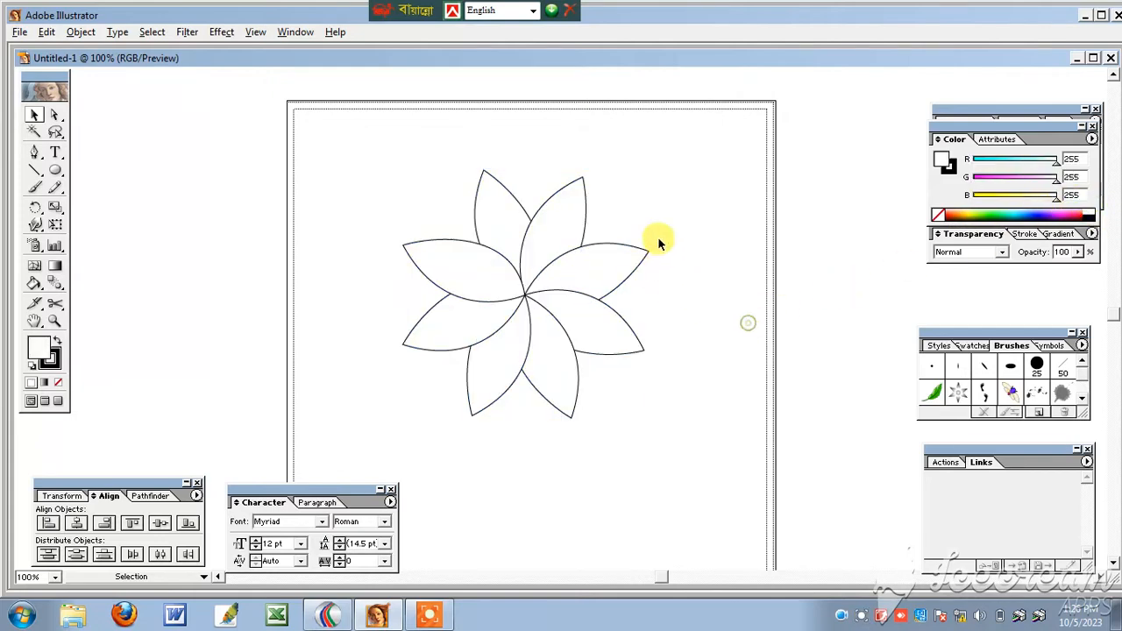
Step: Apply the small vertical calligraphic brush to the black outlines of all the petals
{"action": "left_click_drag", "start_coordinate": [664, 216], "coordinate": [474, 410]}
{"action": "left_click", "coordinate": [579, 488]}
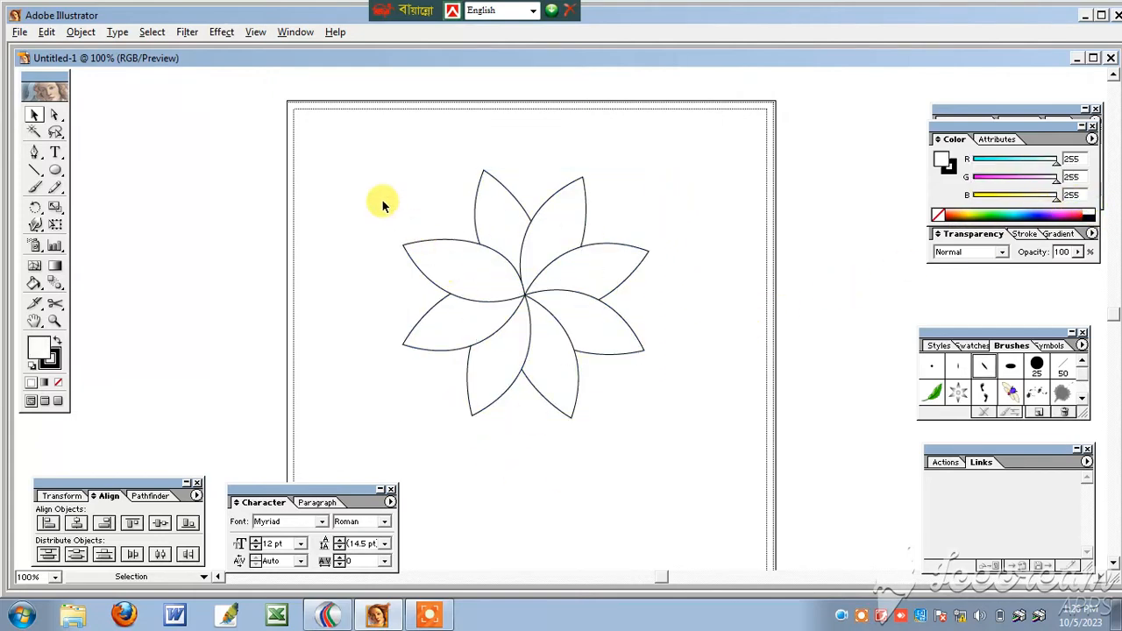
{"action": "left_click_drag", "start_coordinate": [368, 183], "coordinate": [665, 447]}
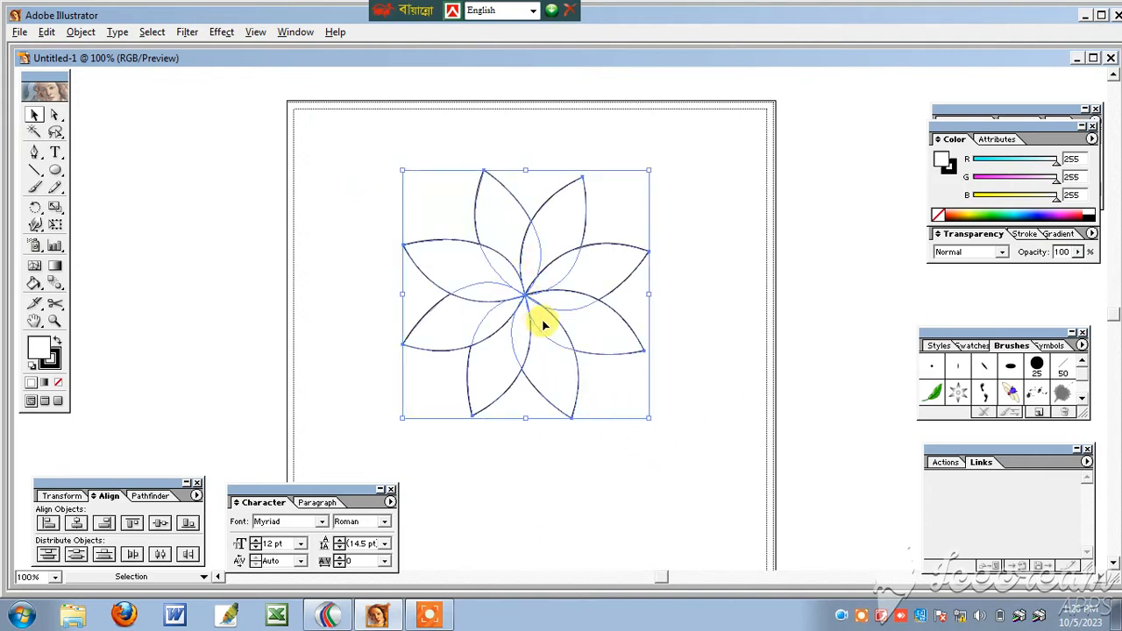
{"action": "left_click", "coordinate": [49, 361]}
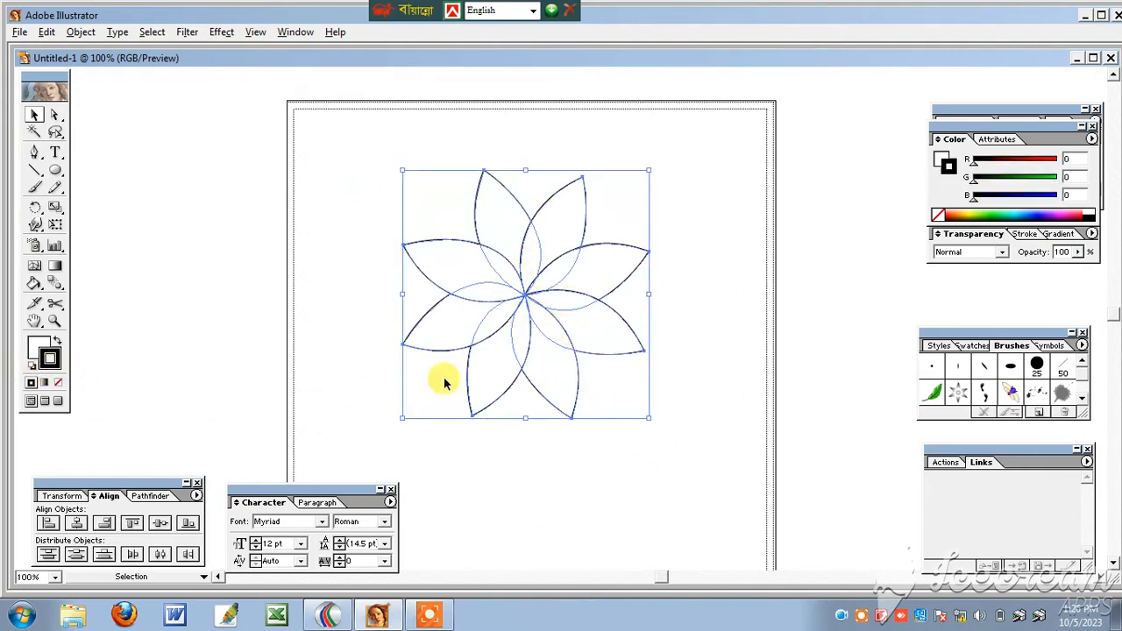
{"action": "left_click", "coordinate": [962, 367]}
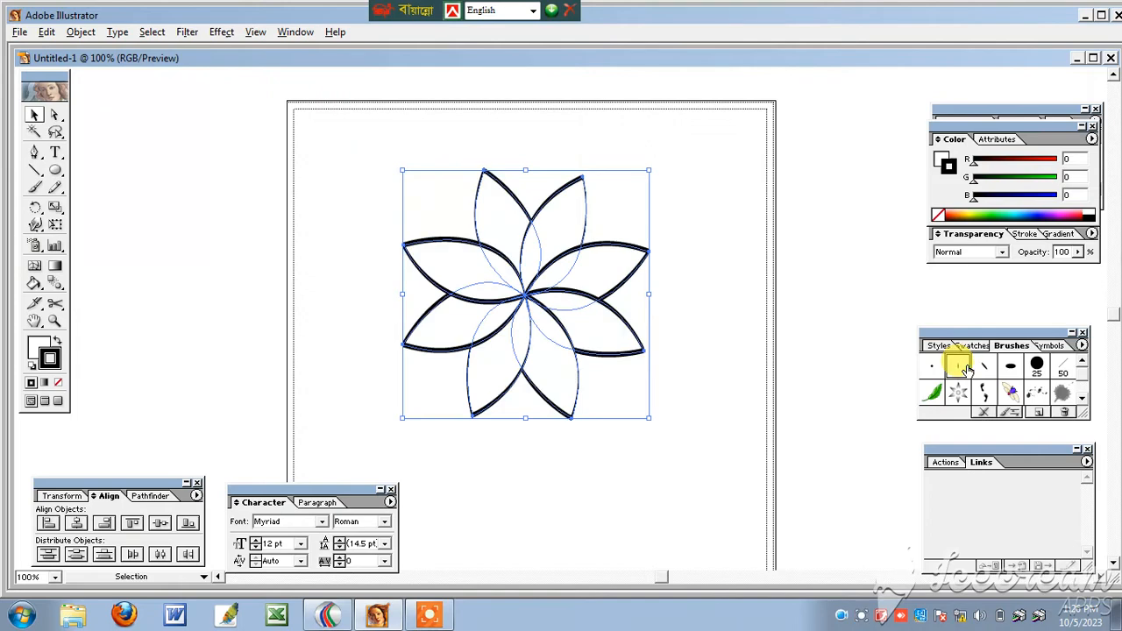
{"action": "left_click", "coordinate": [755, 388]}
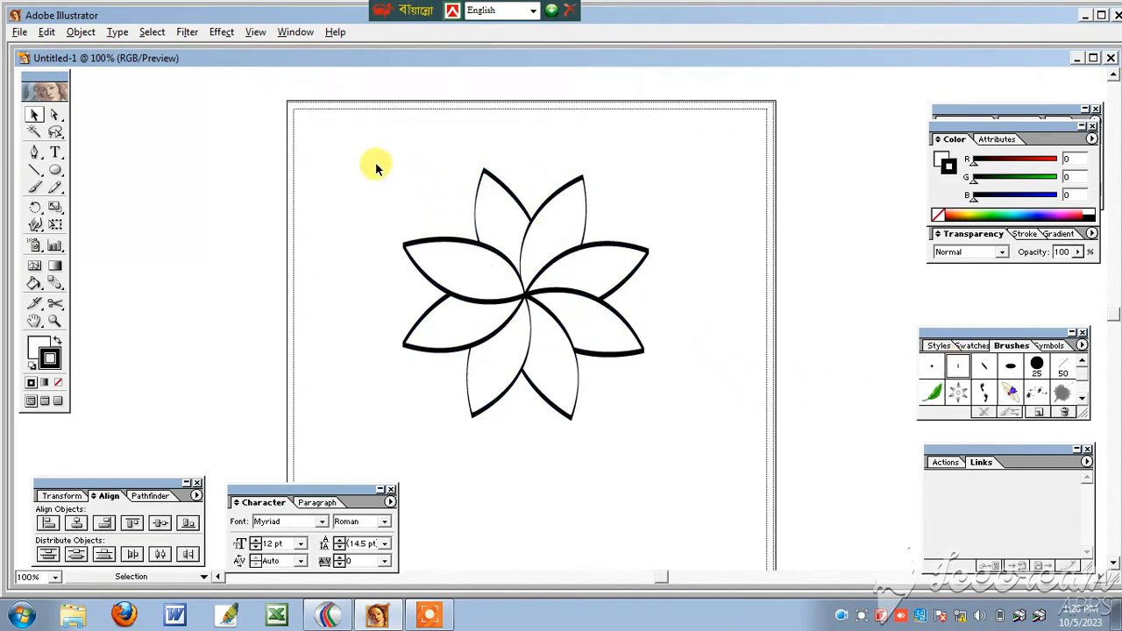
Step: Change the fill of all the petals to purple, R 197, G 0, B 223
{"action": "left_click_drag", "start_coordinate": [375, 168], "coordinate": [664, 440]}
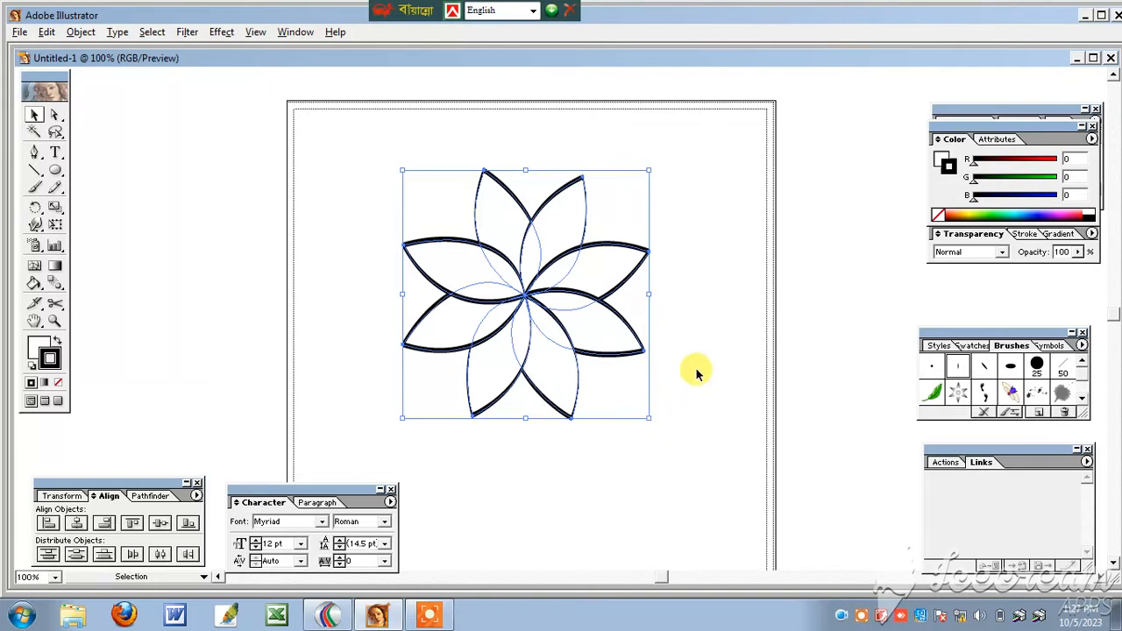
{"action": "left_click", "coordinate": [41, 347]}
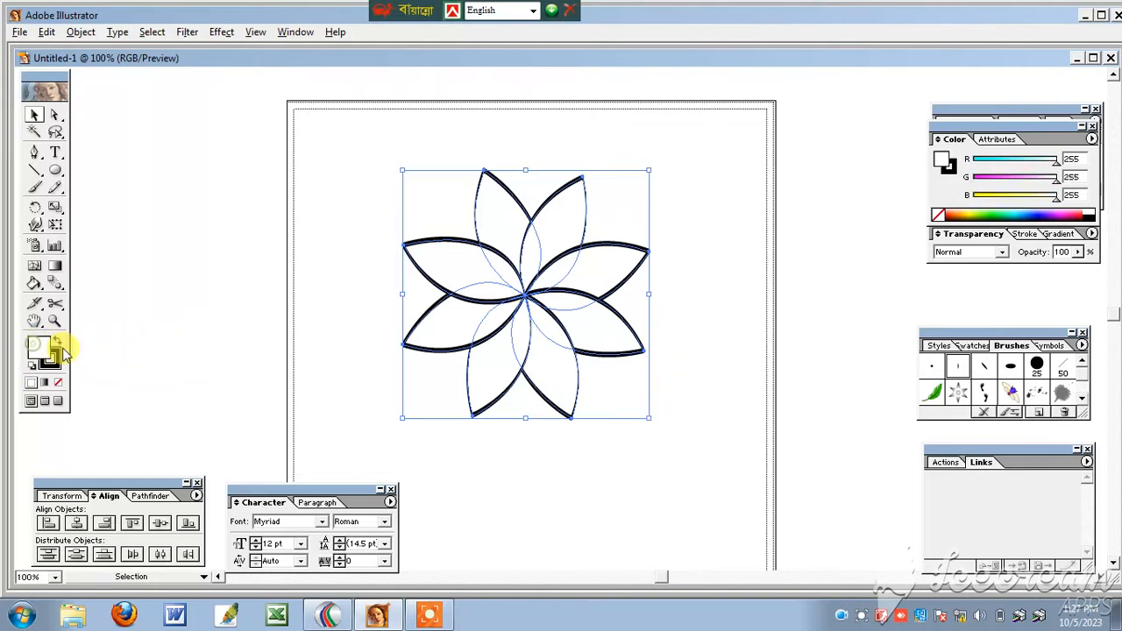
{"action": "left_click", "coordinate": [1043, 211]}
{"action": "left_click", "coordinate": [1061, 213]}
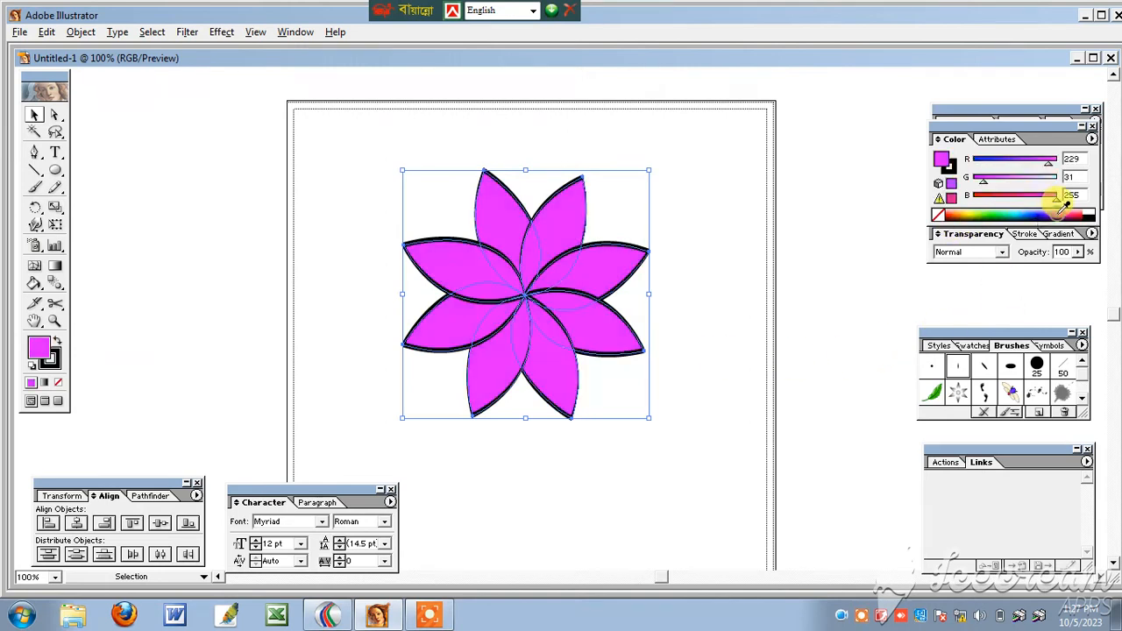
{"action": "left_click", "coordinate": [1063, 212]}
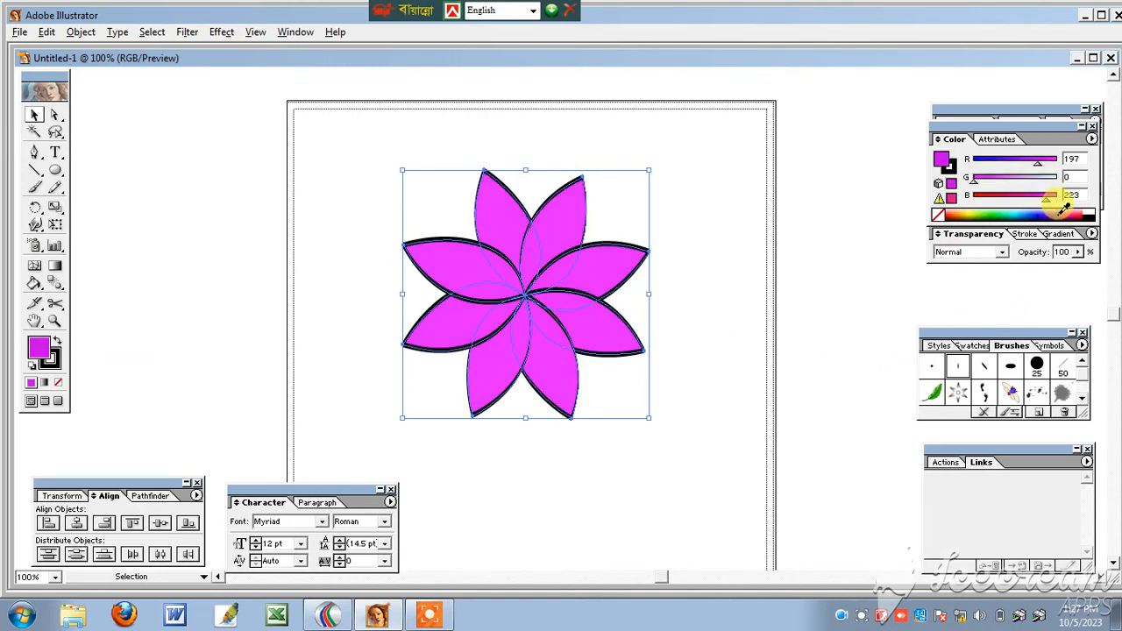
{"action": "left_click", "coordinate": [866, 288]}
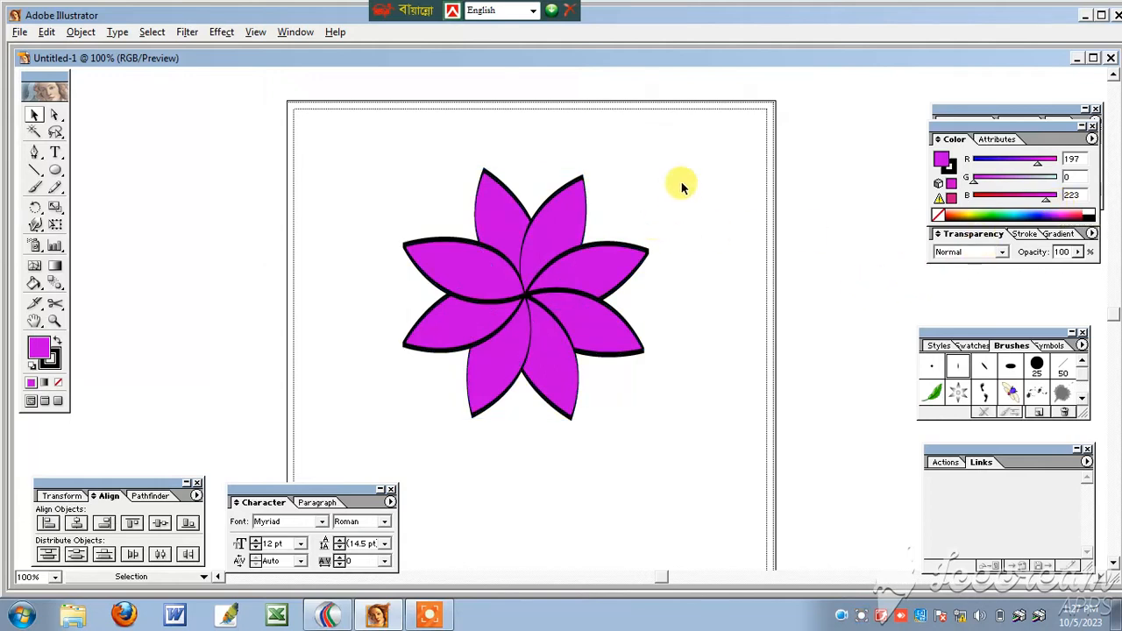
Step: Change the fill of all the petals to green, R 0, G 159, B 19
{"action": "left_click", "coordinate": [534, 381]}
{"action": "left_click", "coordinate": [1000, 213]}
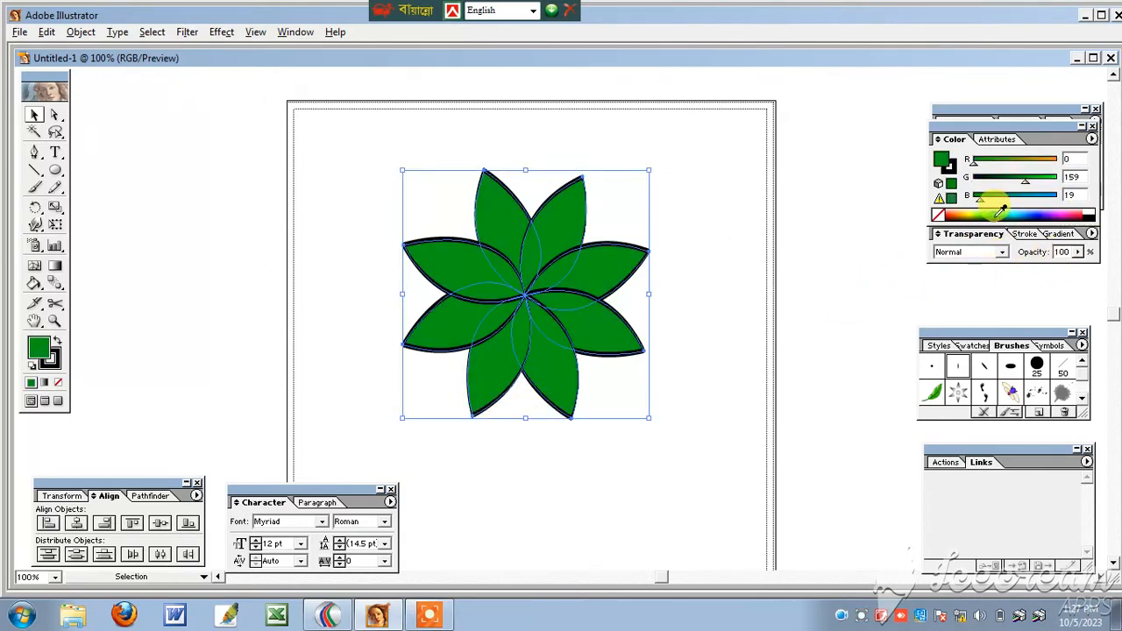
{"action": "left_click", "coordinate": [714, 270]}
Step: Group the eight green petals into one object
{"action": "left_click", "coordinate": [521, 388]}
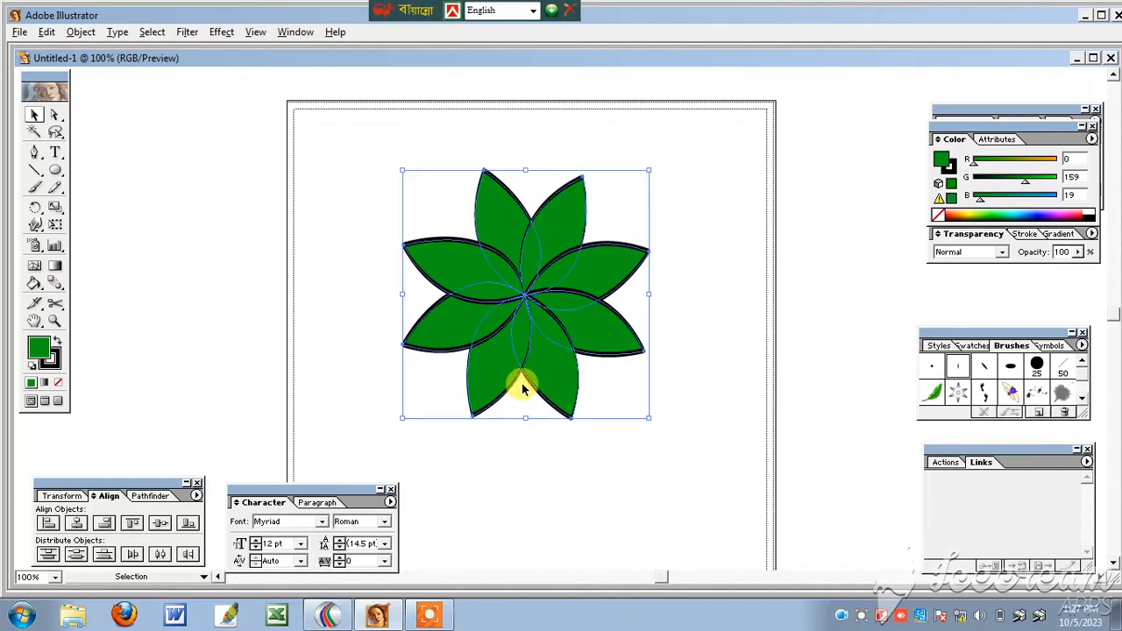
{"action": "left_click", "coordinate": [79, 32]}
{"action": "left_click", "coordinate": [93, 89]}
{"action": "left_click", "coordinate": [326, 311]}
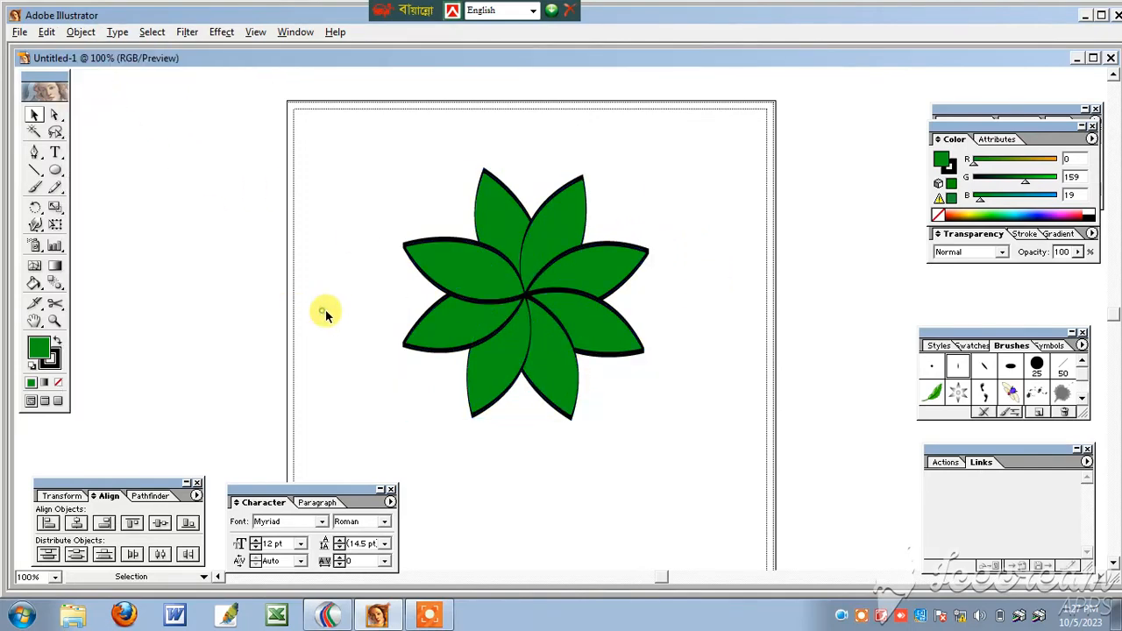
Step: Duplicate the green flower, scale the copy down from its centre to about 70 percent and centre it on the original
{"action": "left_click", "coordinate": [575, 326]}
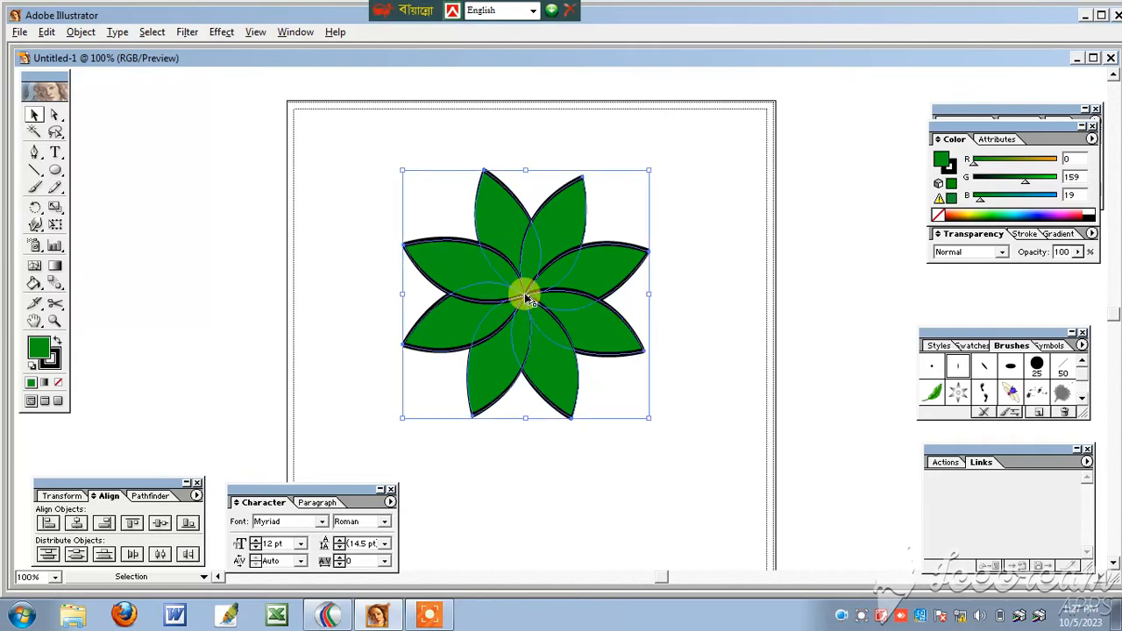
{"action": "left_click_drag", "start_coordinate": [525, 294], "coordinate": [320, 284]}
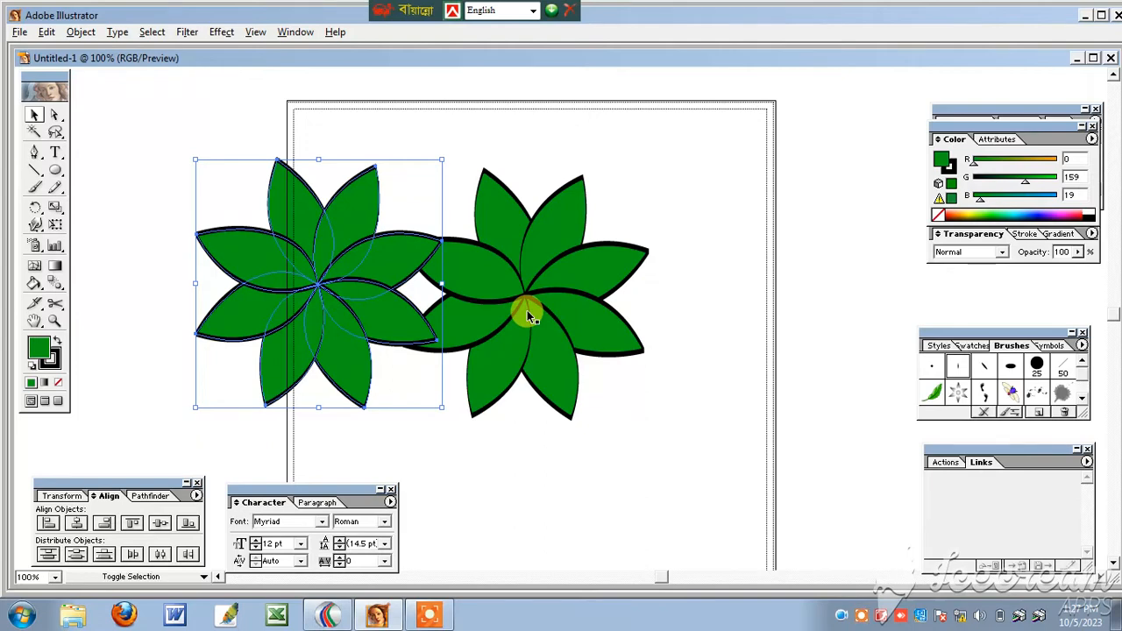
{"action": "left_click_drag", "start_coordinate": [440, 165], "coordinate": [393, 209]}
{"action": "left_click_drag", "start_coordinate": [329, 290], "coordinate": [528, 298]}
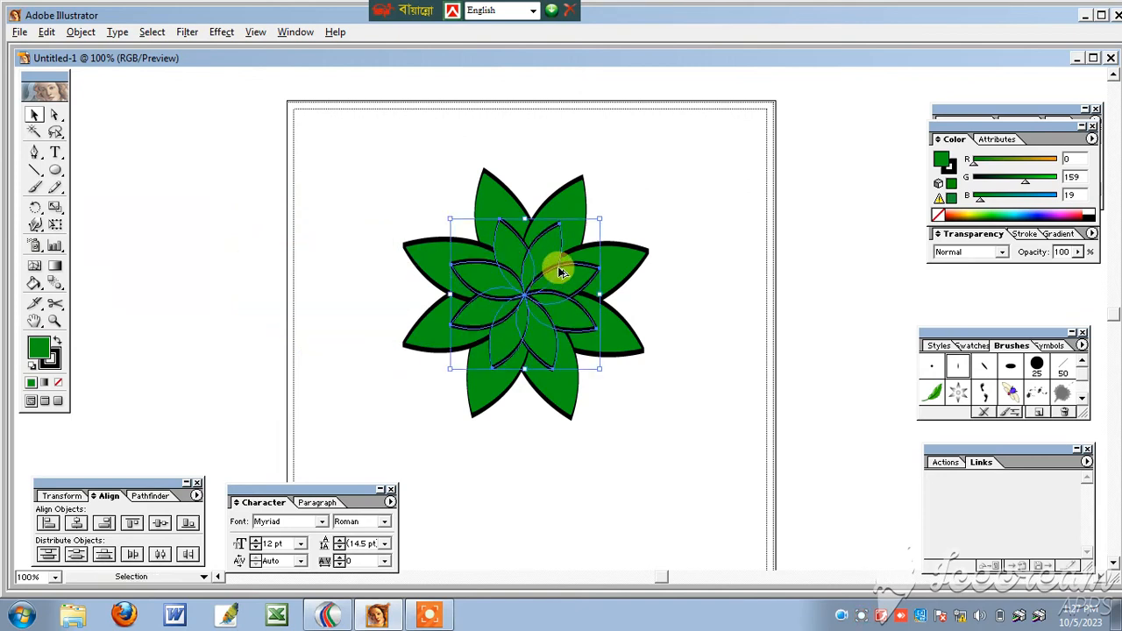
{"action": "left_click_drag", "start_coordinate": [600, 214], "coordinate": [610, 204]}
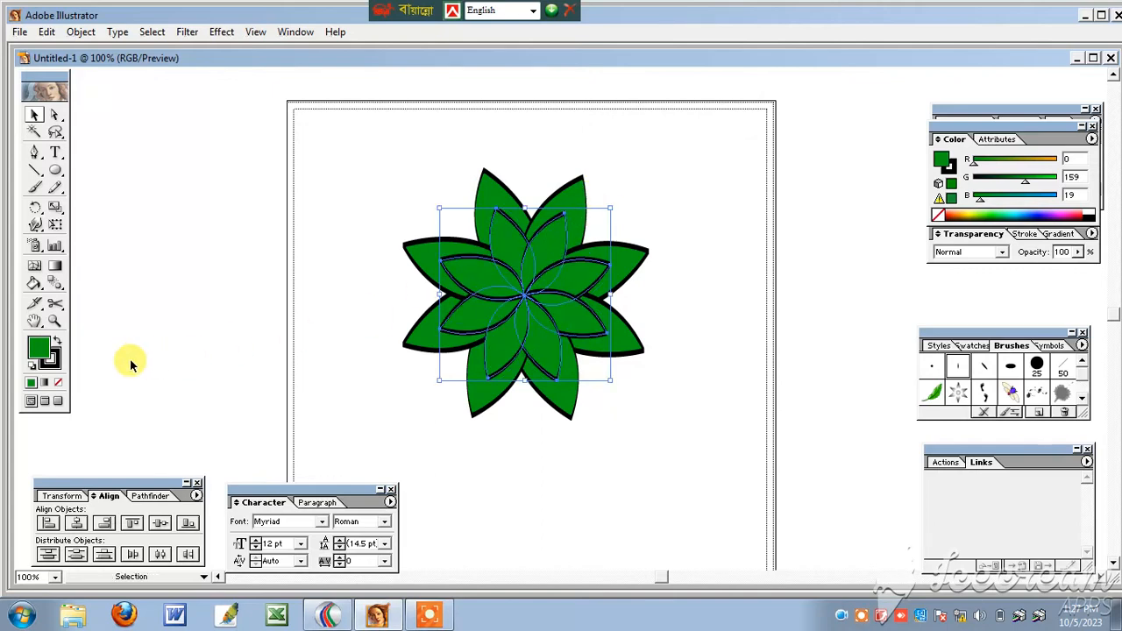
Step: Fill the smaller inner flower with yellow, R 223, G 208, B 0
{"action": "left_click", "coordinate": [972, 212]}
{"action": "left_click", "coordinate": [709, 266]}
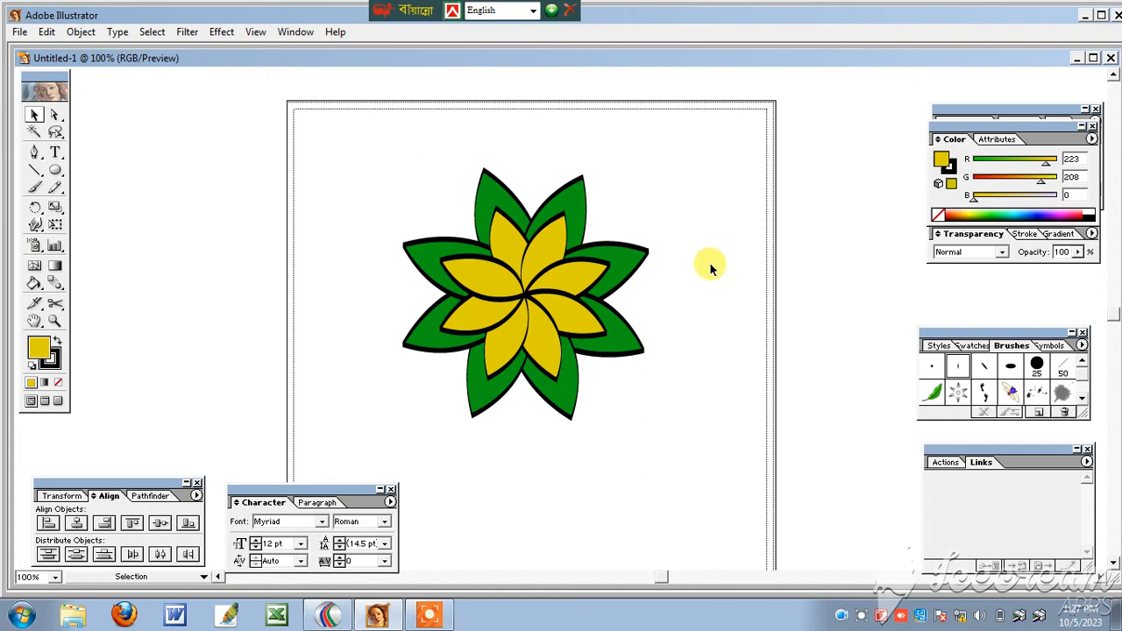
{"action": "left_click", "coordinate": [714, 267]}
Step: Copy the yellow inner flower and paste a duplicate of it
{"action": "left_click_drag", "start_coordinate": [448, 298], "coordinate": [623, 361]}
{"action": "left_click", "coordinate": [584, 290]}
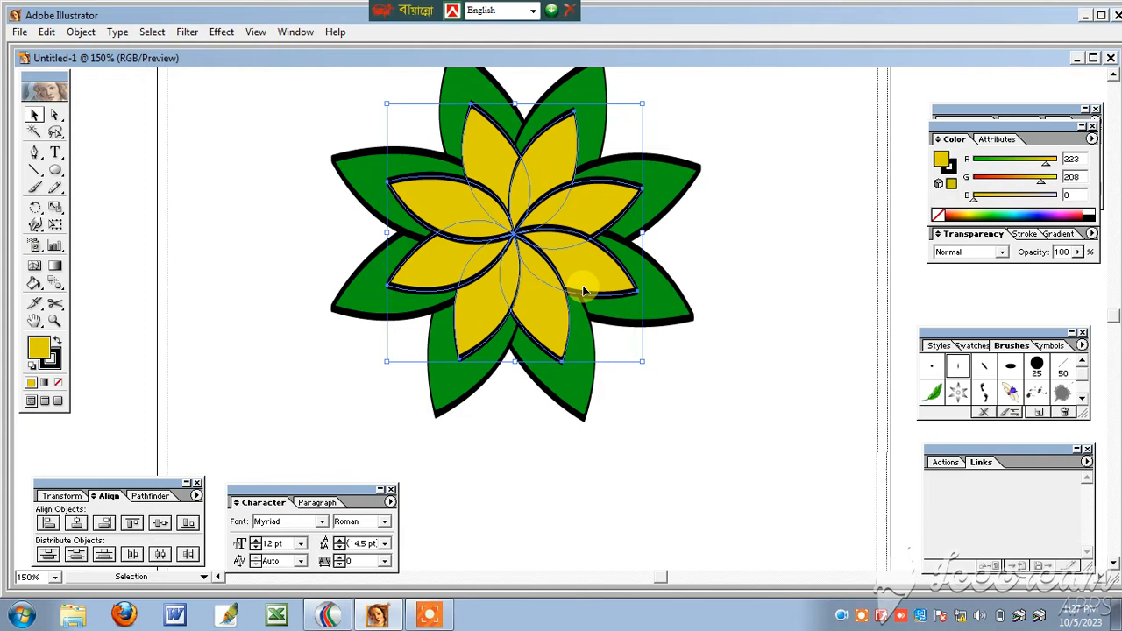
{"action": "left_click", "coordinate": [47, 32]}
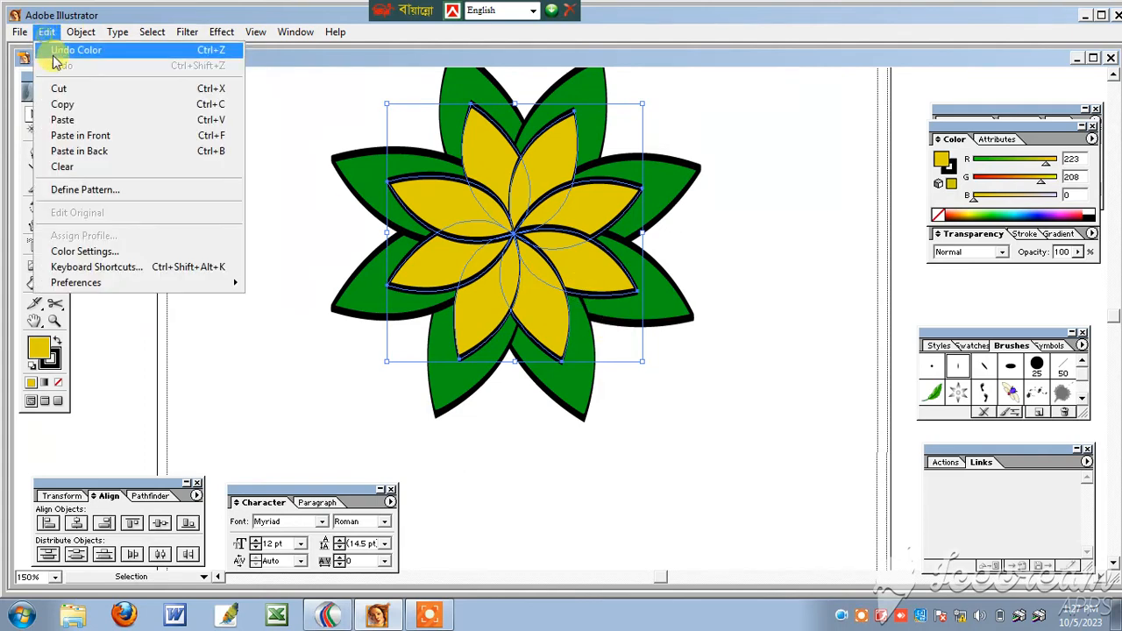
{"action": "left_click", "coordinate": [79, 104]}
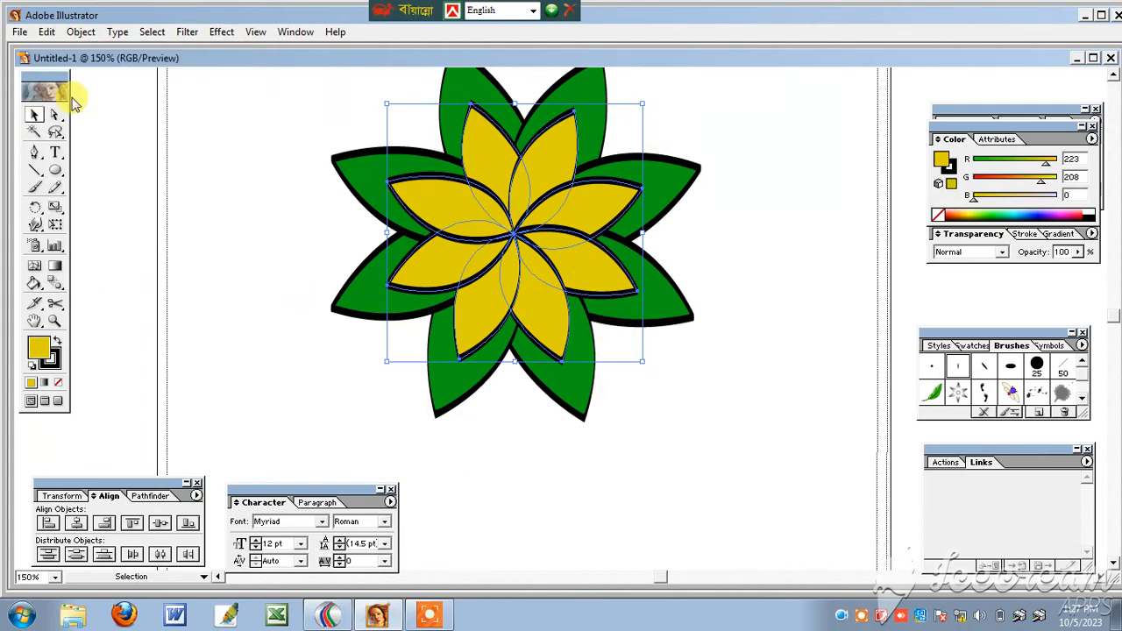
{"action": "left_click", "coordinate": [47, 31]}
{"action": "mouse_move", "coordinate": [81, 31]}
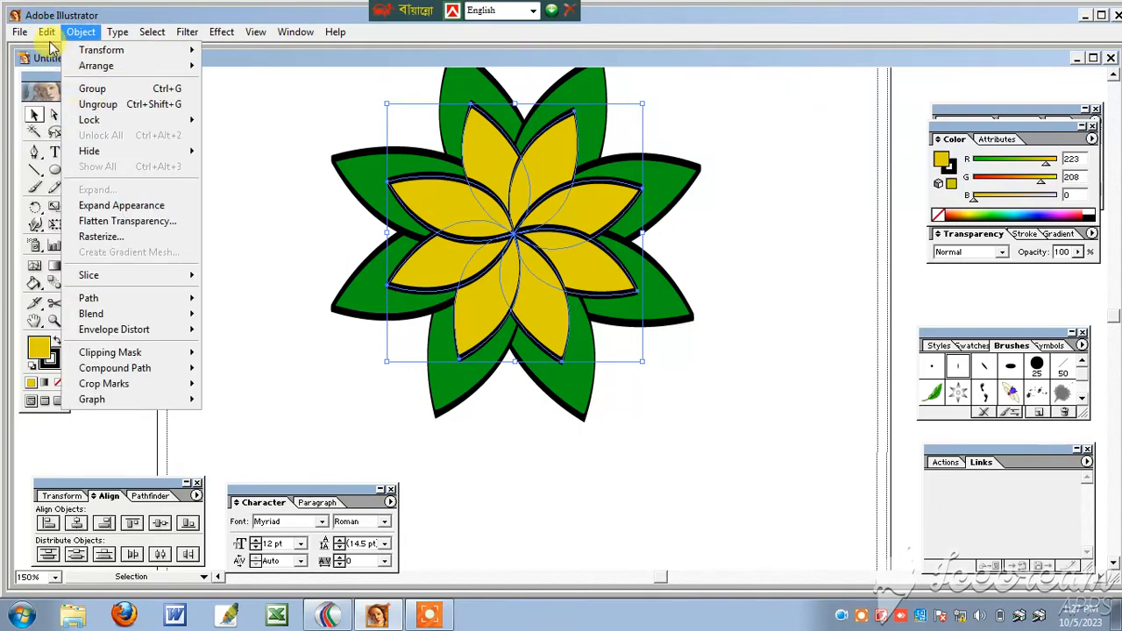
{"action": "mouse_move", "coordinate": [46, 32]}
{"action": "left_click", "coordinate": [70, 114]}
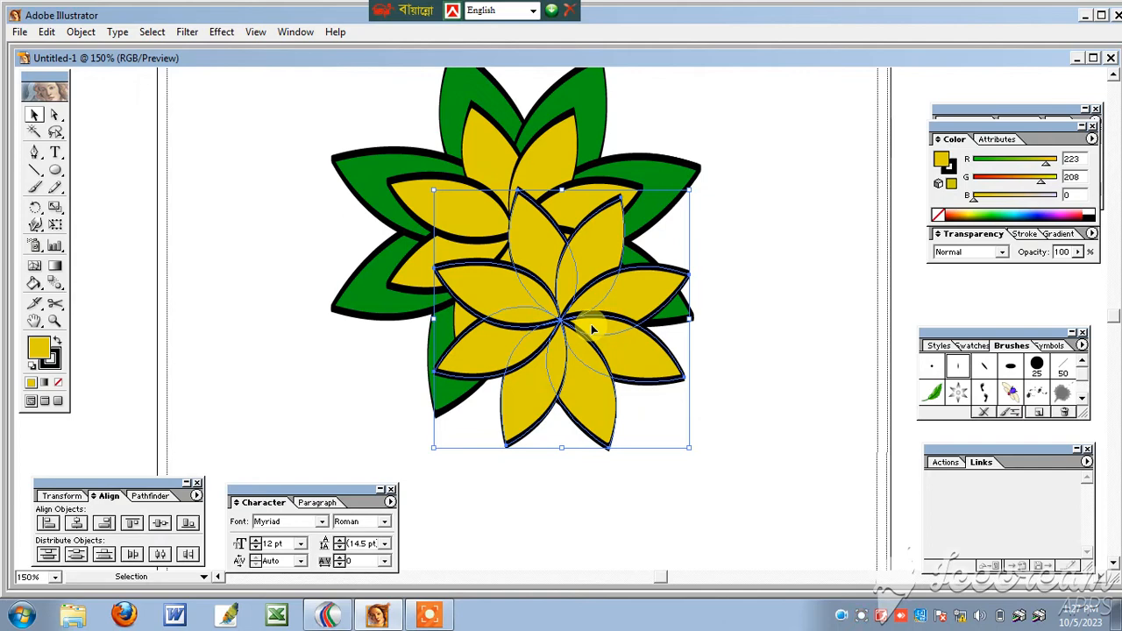
Step: Scale the pasted yellow flower down to about two thirds and centre it on the middle of the larger flowers
{"action": "left_click_drag", "start_coordinate": [688, 189], "coordinate": [637, 247]}
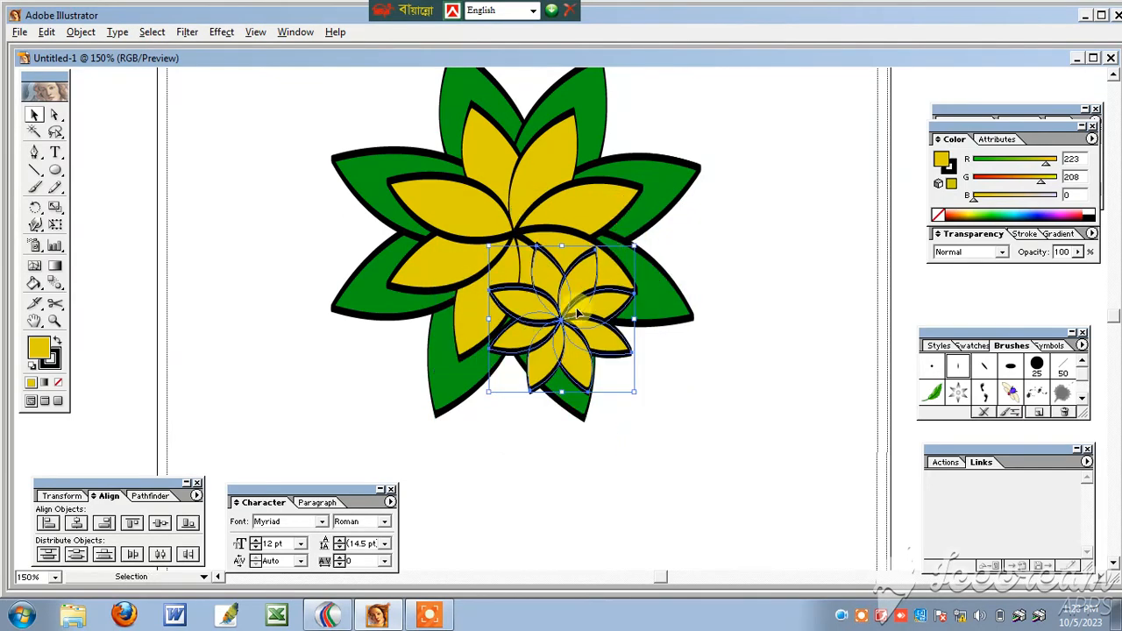
{"action": "left_click_drag", "start_coordinate": [564, 327], "coordinate": [517, 233]}
{"action": "left_click", "coordinate": [768, 290]}
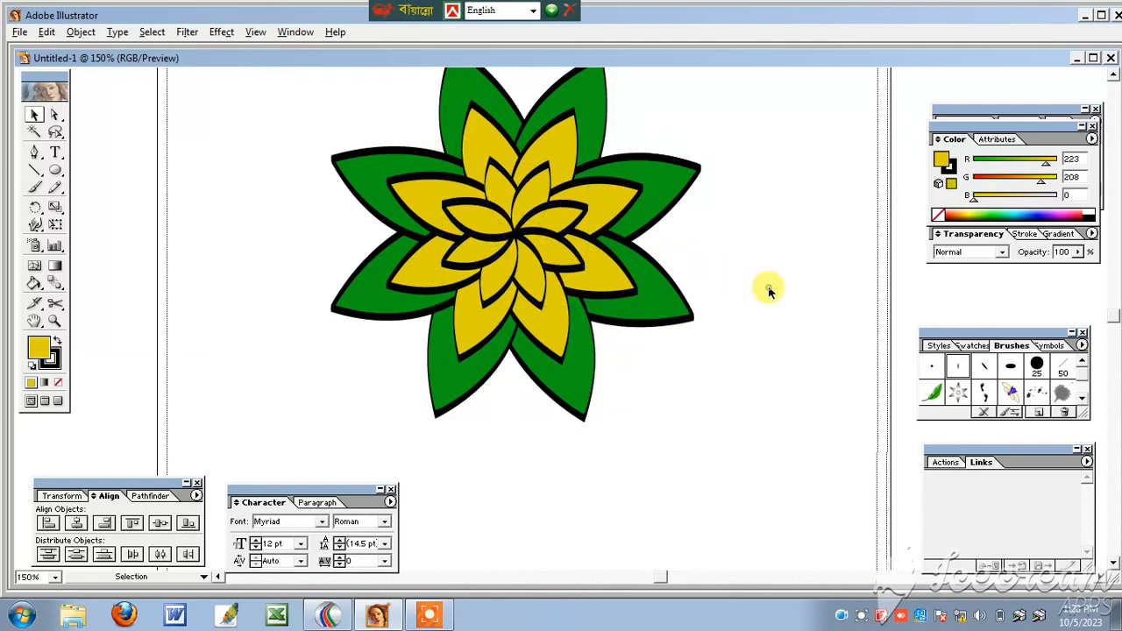
{"action": "left_click", "coordinate": [539, 264]}
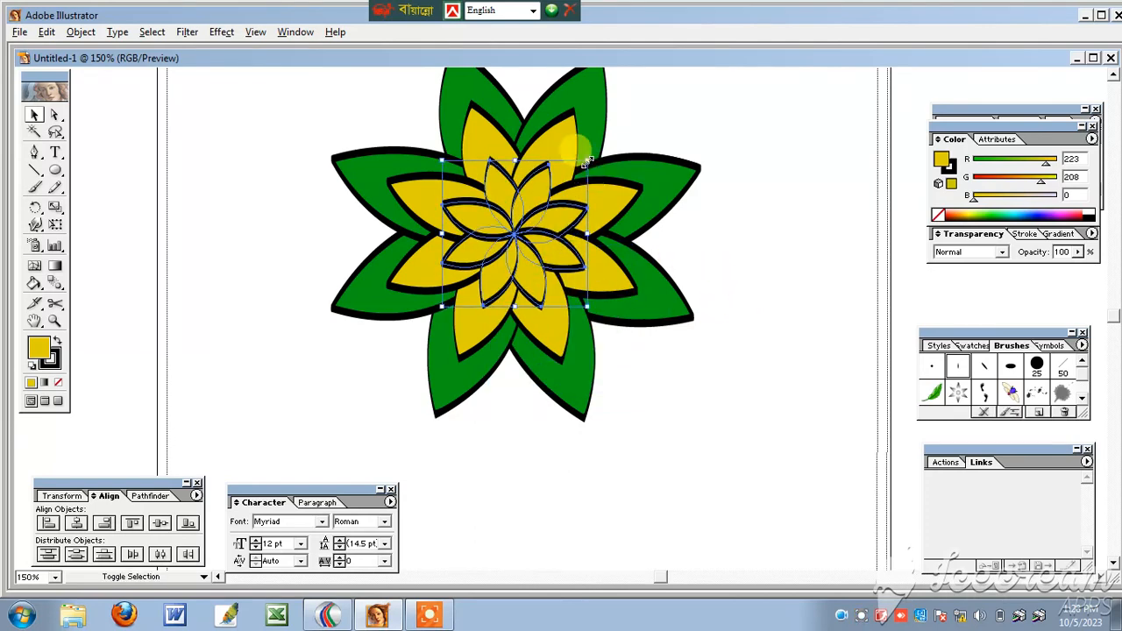
{"action": "mouse_move", "coordinate": [589, 162]}
{"action": "left_mouse_down"}
{"action": "mouse_move", "coordinate": [605, 130]}
{"action": "mouse_move", "coordinate": [603, 145]}
{"action": "left_mouse_up"}
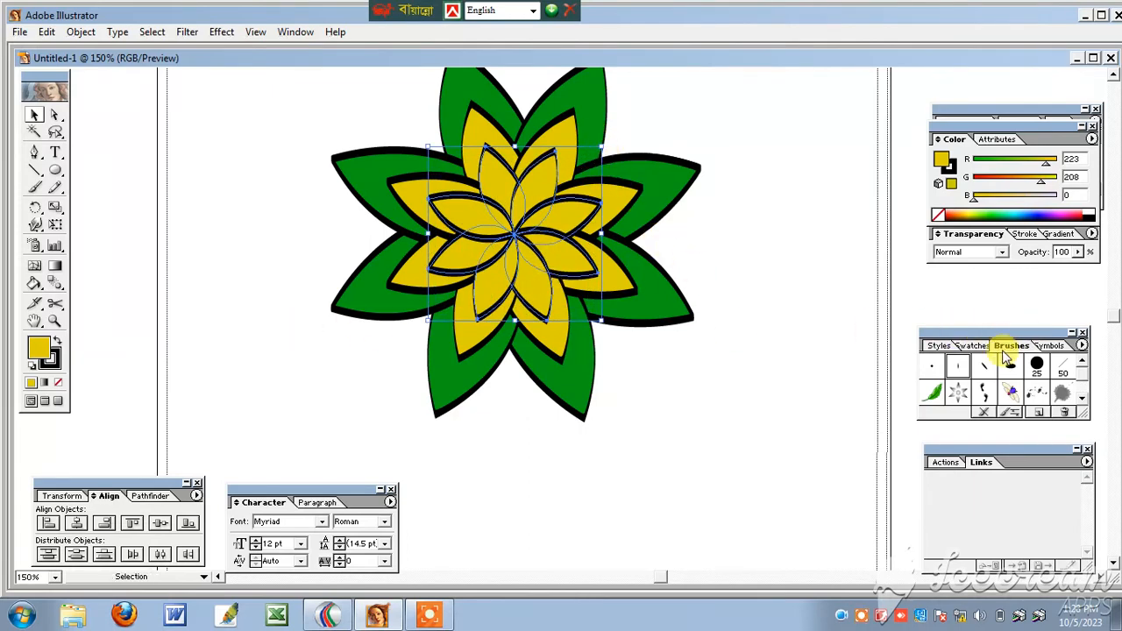
Step: Fill the innermost flower with orange, R 255, G 79, B 31
{"action": "left_click", "coordinate": [1011, 211]}
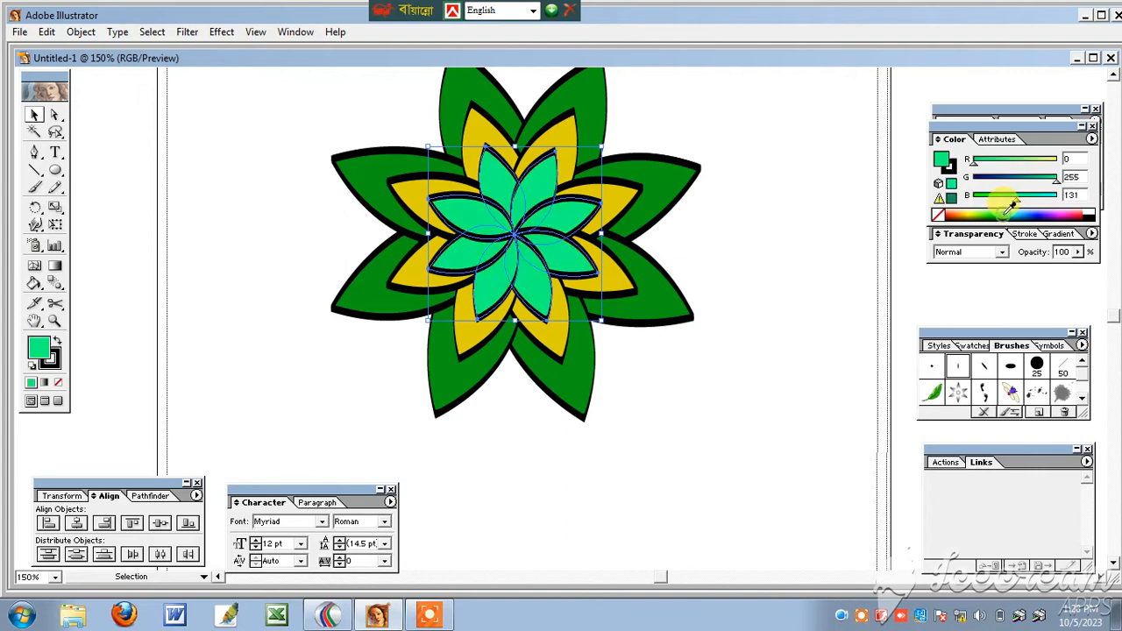
{"action": "left_click", "coordinate": [947, 212]}
{"action": "left_click", "coordinate": [795, 223]}
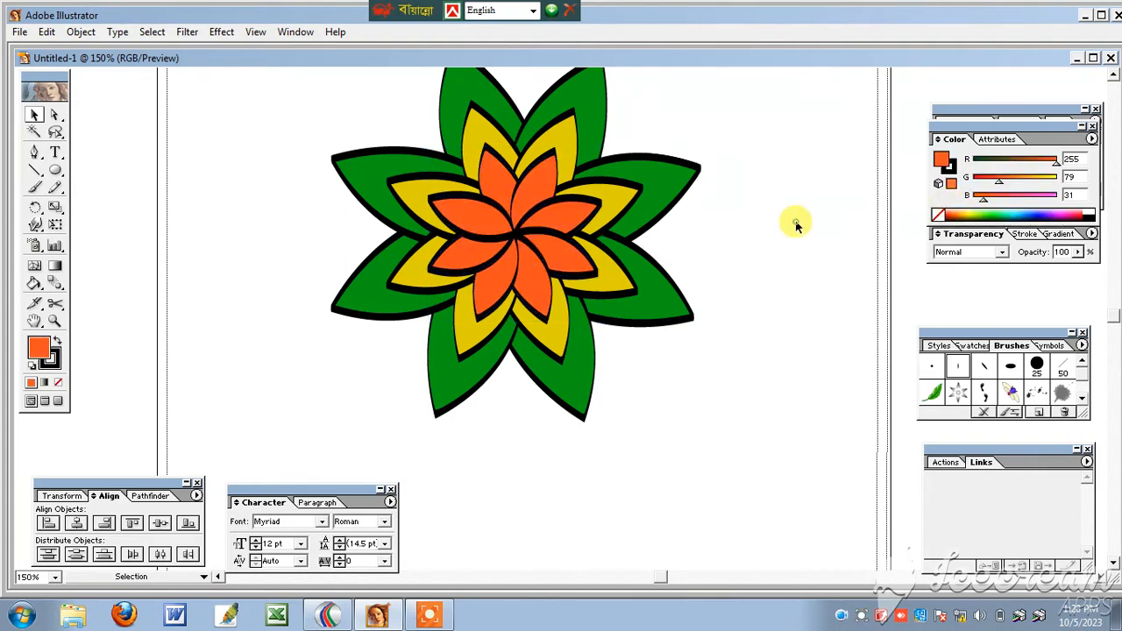
Step: Select the green, yellow and orange flower layers together and group them into one object
{"action": "left_click_drag", "start_coordinate": [757, 168], "coordinate": [731, 293]}
{"action": "left_click_drag", "start_coordinate": [728, 363], "coordinate": [739, 268]}
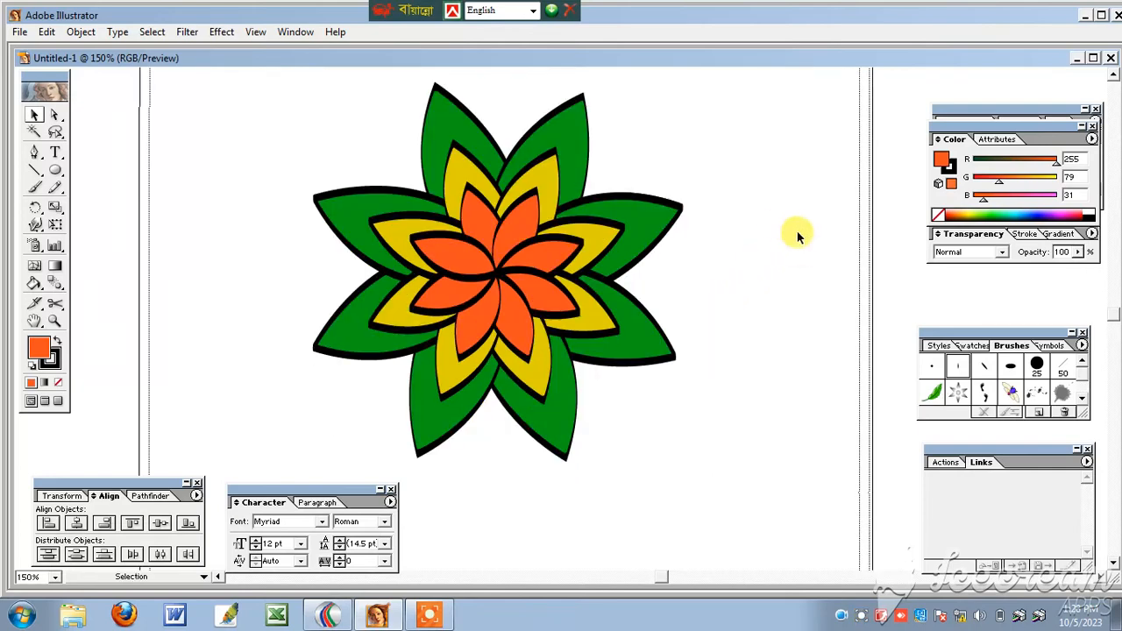
{"action": "left_click_drag", "start_coordinate": [768, 222], "coordinate": [815, 275]}
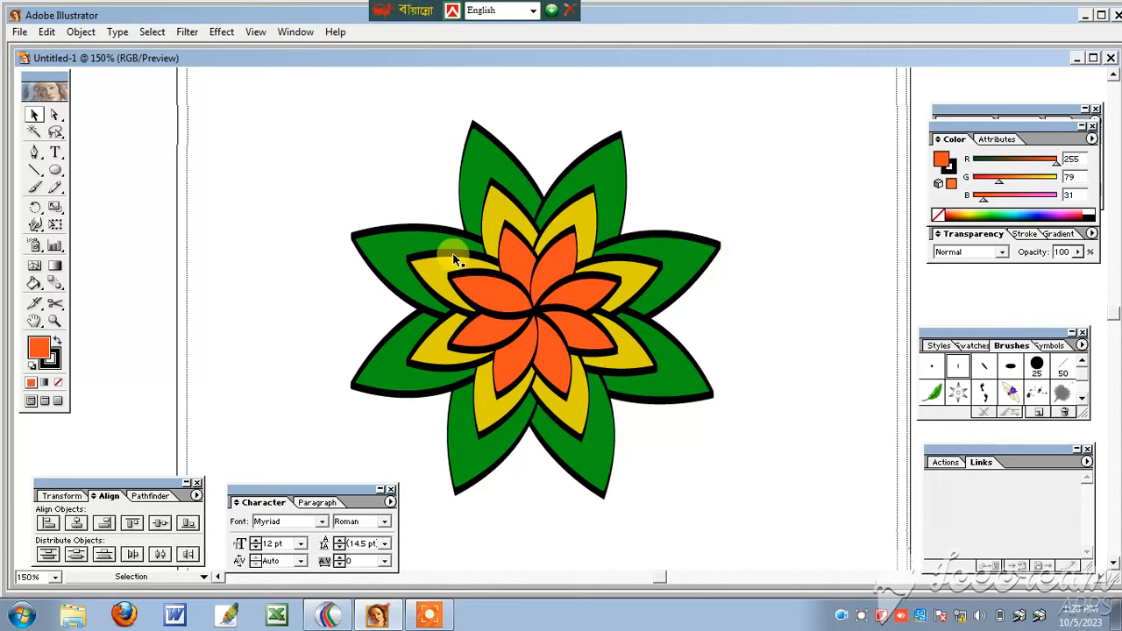
{"action": "left_click_drag", "start_coordinate": [313, 129], "coordinate": [752, 498]}
{"action": "left_click", "coordinate": [767, 365]}
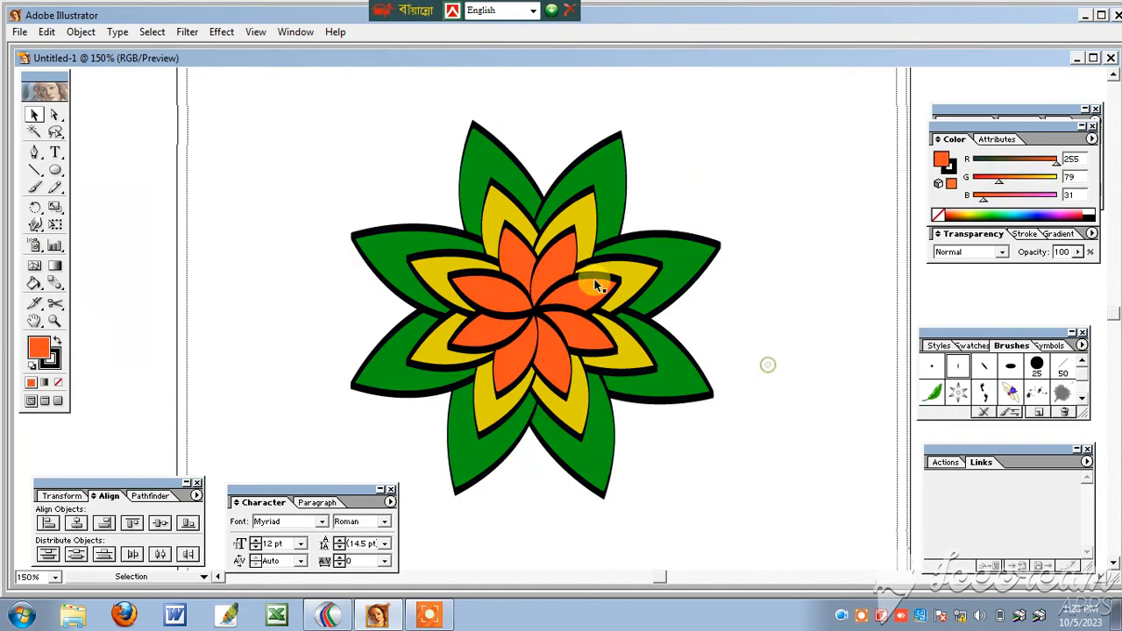
{"action": "left_click_drag", "start_coordinate": [368, 133], "coordinate": [491, 285]}
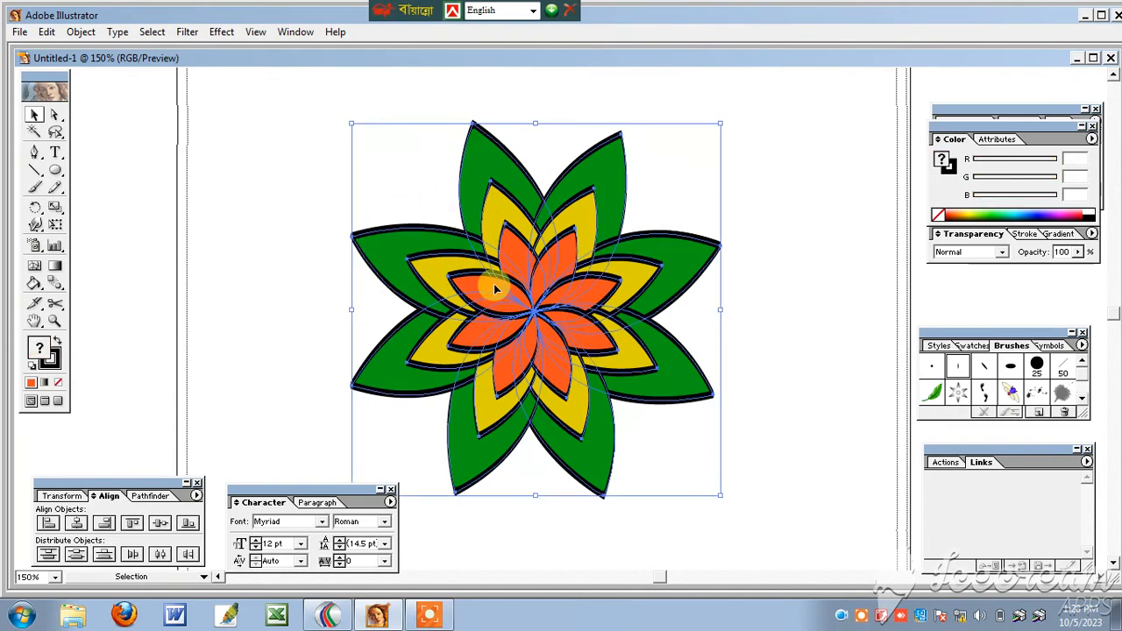
{"action": "left_click", "coordinate": [326, 107]}
{"action": "left_click_drag", "start_coordinate": [323, 114], "coordinate": [749, 526]}
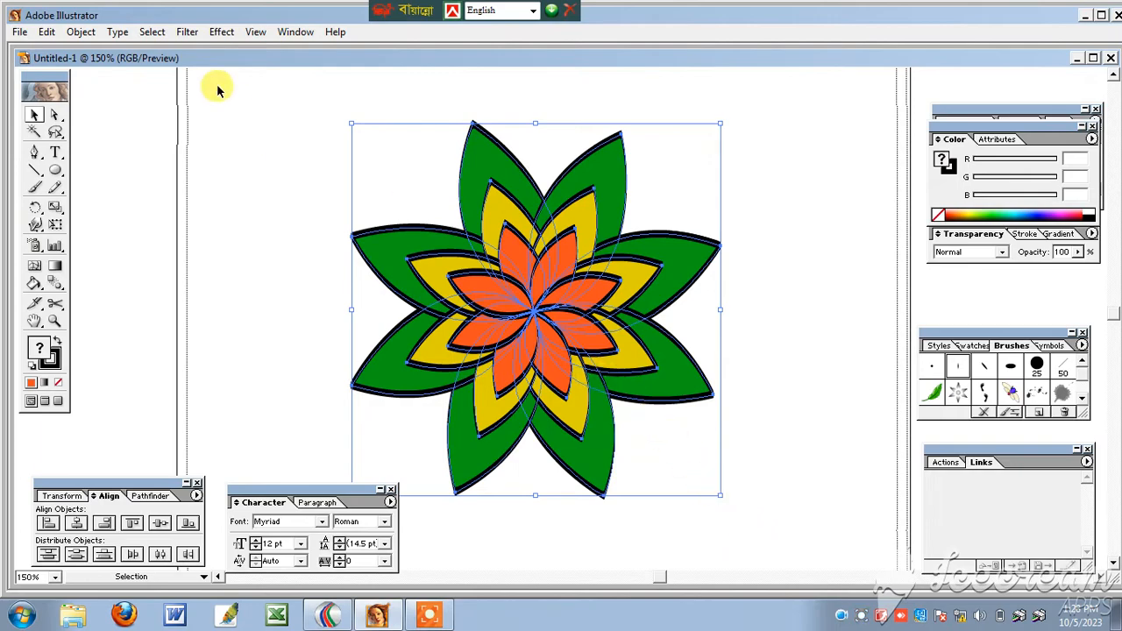
{"action": "left_click", "coordinate": [76, 35]}
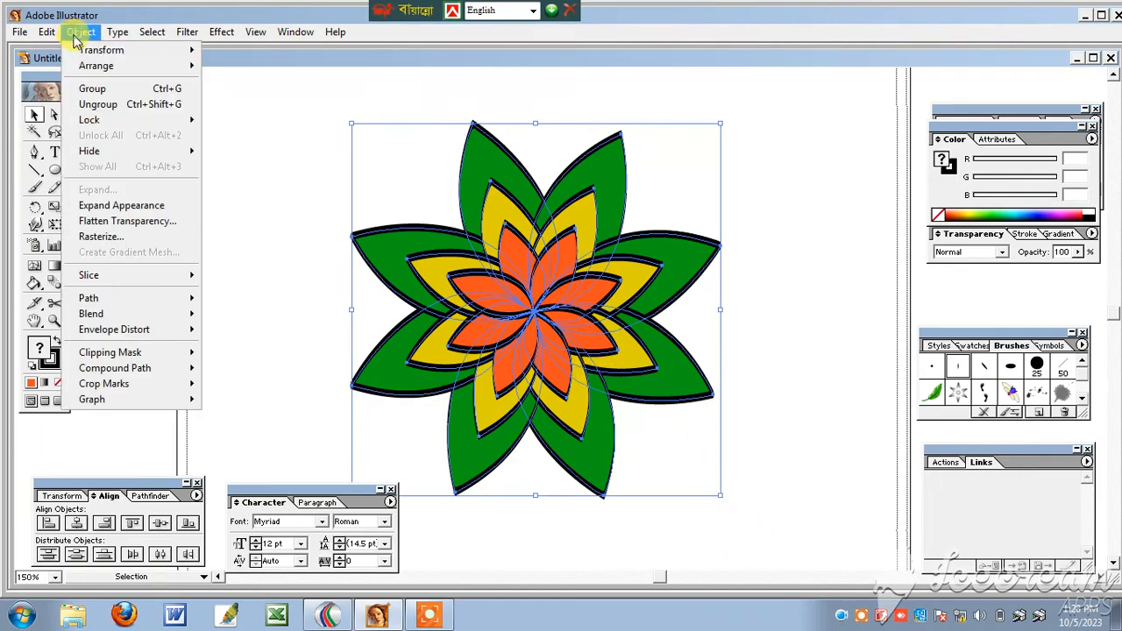
{"action": "left_click", "coordinate": [114, 91]}
{"action": "left_click", "coordinate": [265, 192]}
{"action": "left_click_drag", "start_coordinate": [576, 307], "coordinate": [577, 284]}
{"action": "left_click_drag", "start_coordinate": [704, 216], "coordinate": [647, 217]}
{"action": "left_click", "coordinate": [746, 235]}
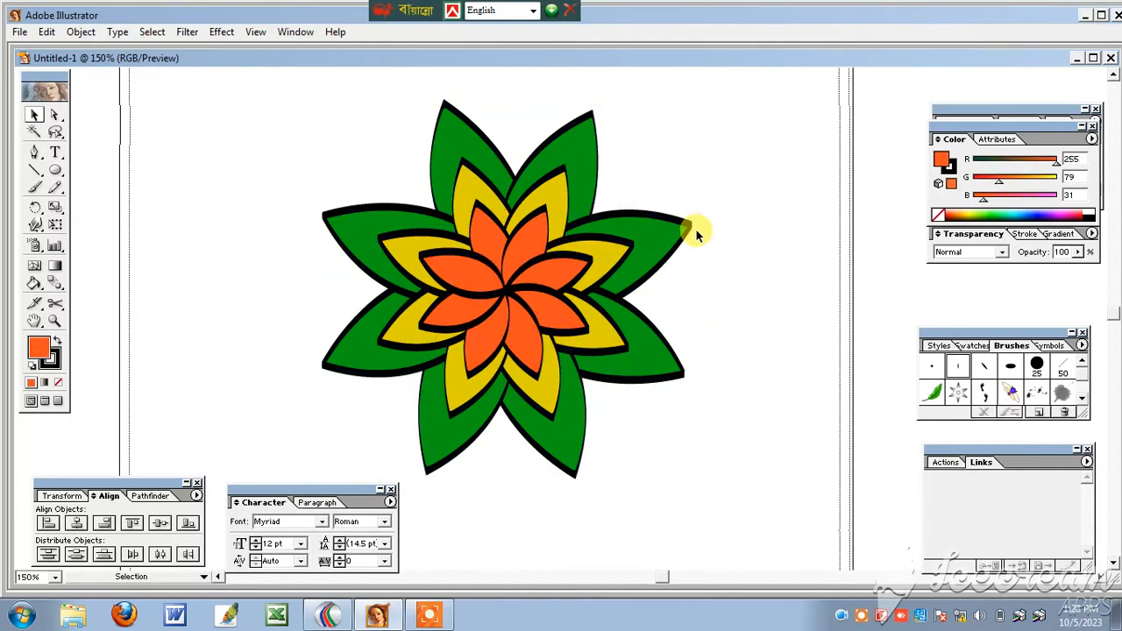
{"action": "left_click", "coordinate": [572, 265]}
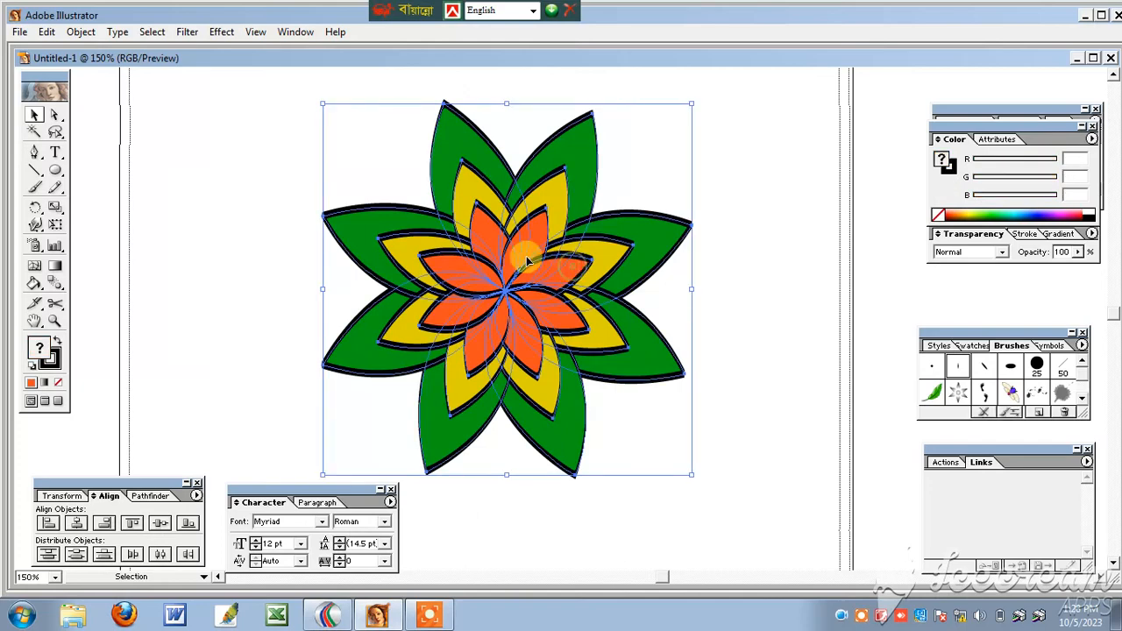
{"action": "left_click_drag", "start_coordinate": [473, 251], "coordinate": [543, 259]}
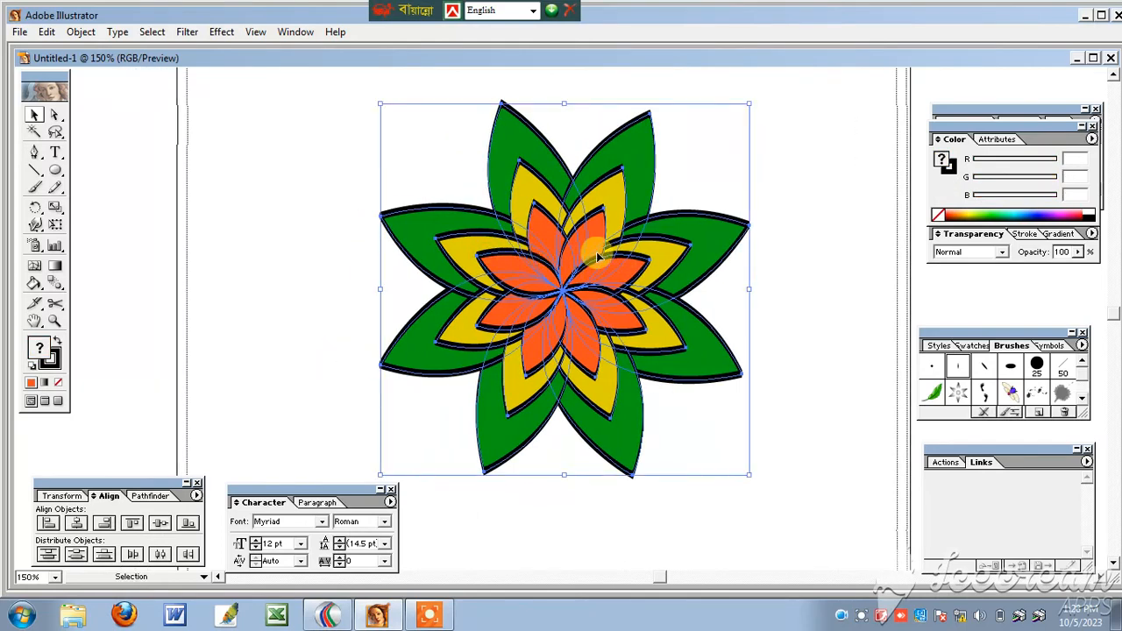
{"action": "left_click", "coordinate": [778, 172]}
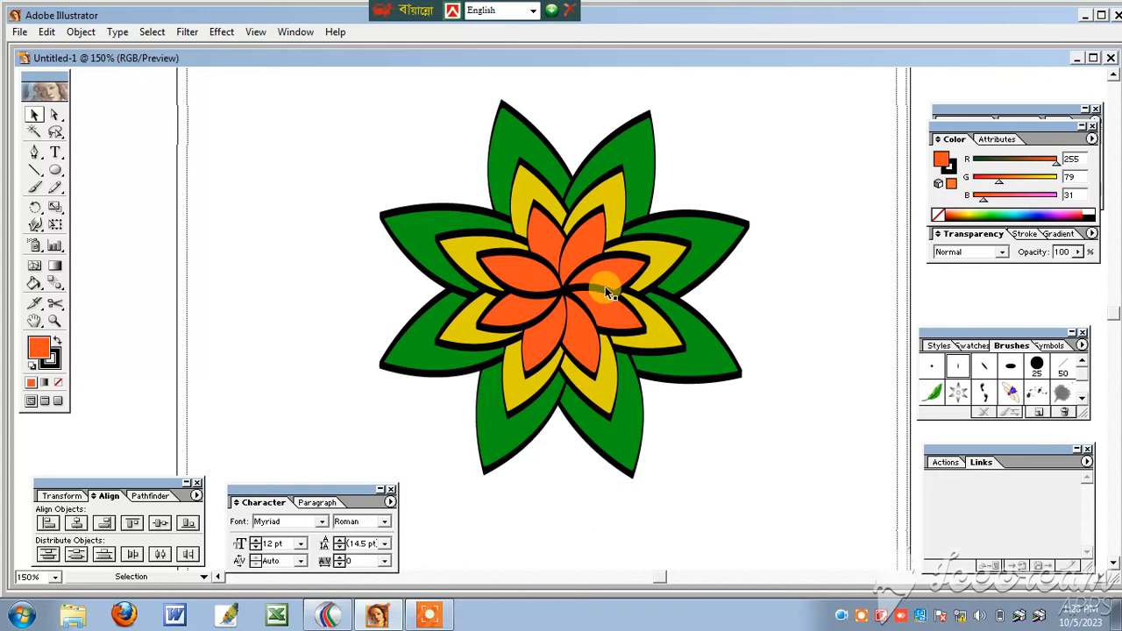
Step: Duplicate the grouped three-layer flower and place the copy beside it to the left
{"action": "left_click_drag", "start_coordinate": [600, 270], "coordinate": [700, 265]}
{"action": "left_click", "coordinate": [692, 278]}
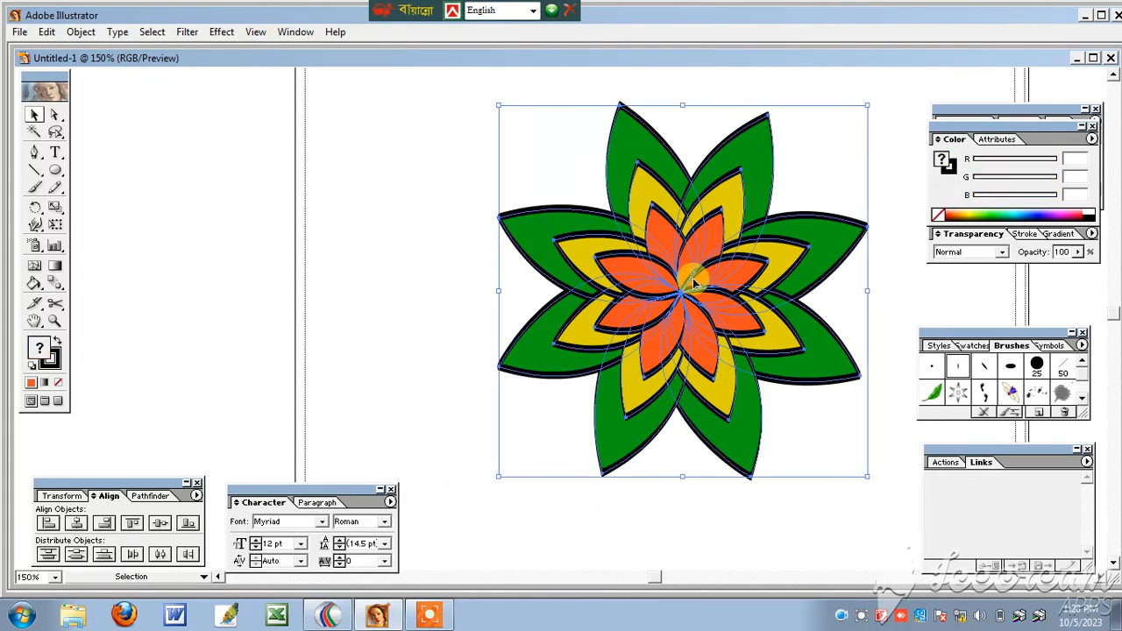
{"action": "left_click_drag", "start_coordinate": [653, 301], "coordinate": [253, 295]}
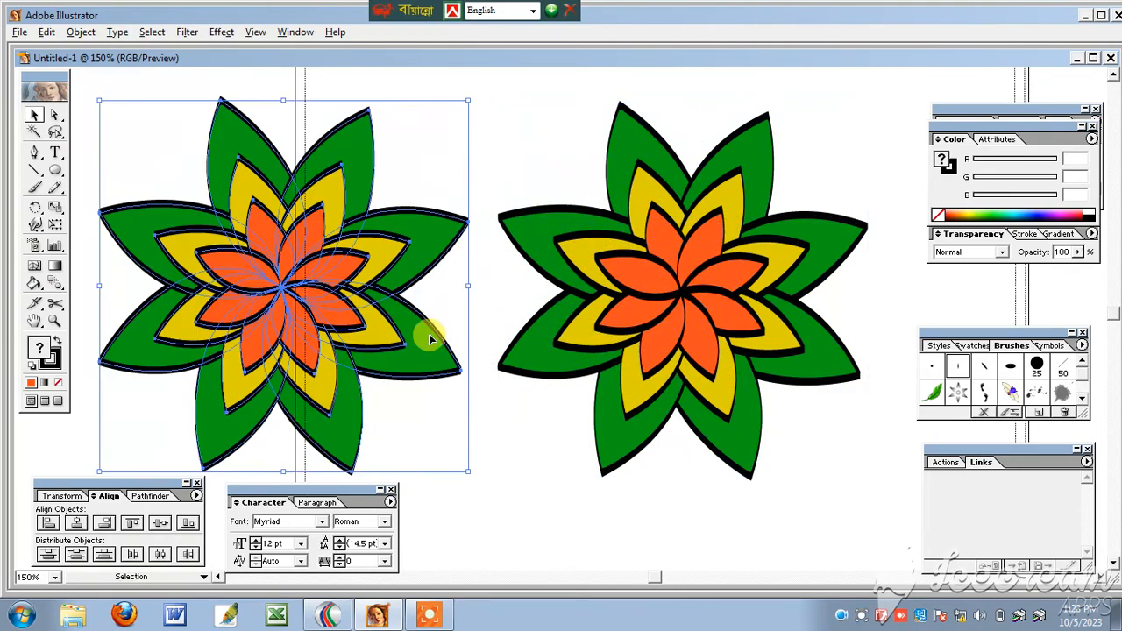
{"action": "left_click", "coordinate": [607, 407]}
Step: Select both flowers and move them together to the right so they lie mostly over the page
{"action": "left_click_drag", "start_coordinate": [814, 509], "coordinate": [284, 278]}
{"action": "left_click_drag", "start_coordinate": [417, 270], "coordinate": [401, 243]}
{"action": "left_click", "coordinate": [588, 449]}
{"action": "key", "text": "space"}
{"action": "left_click_drag", "start_coordinate": [589, 309], "coordinate": [590, 346]}
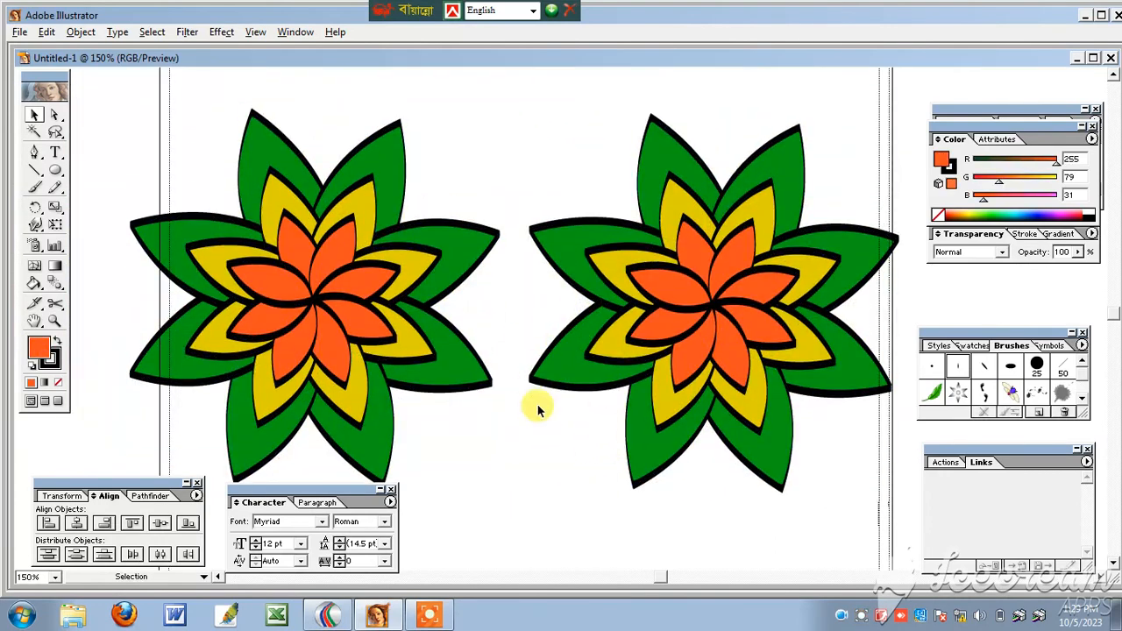
Step: Ungroup the left flower into its green, yellow and orange layers
{"action": "left_click", "coordinate": [406, 324]}
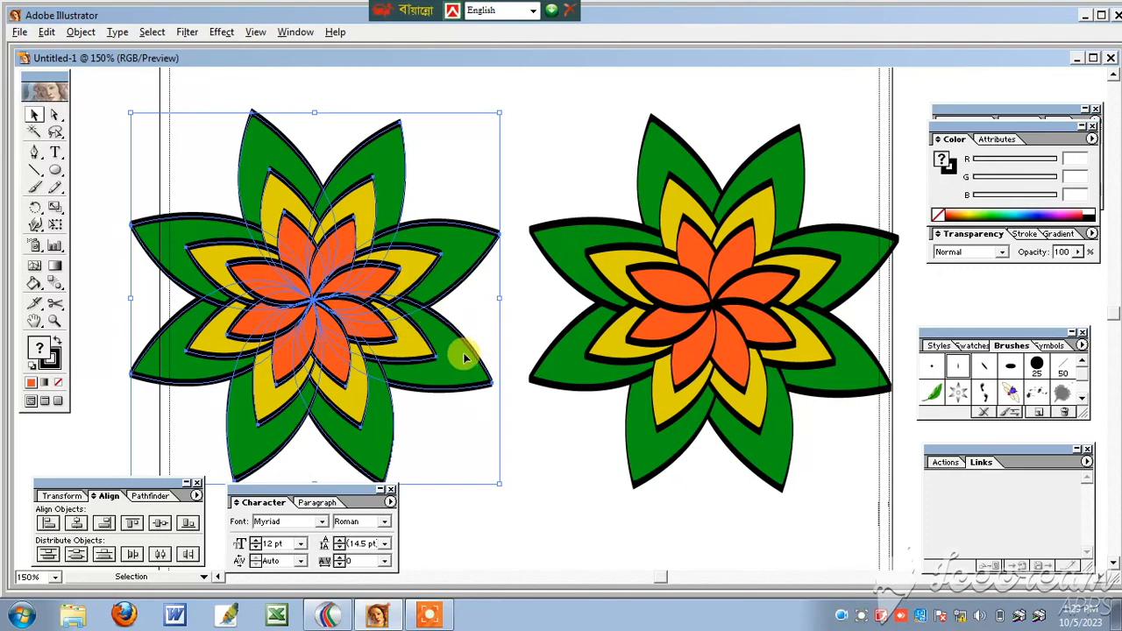
{"action": "left_click", "coordinate": [80, 36]}
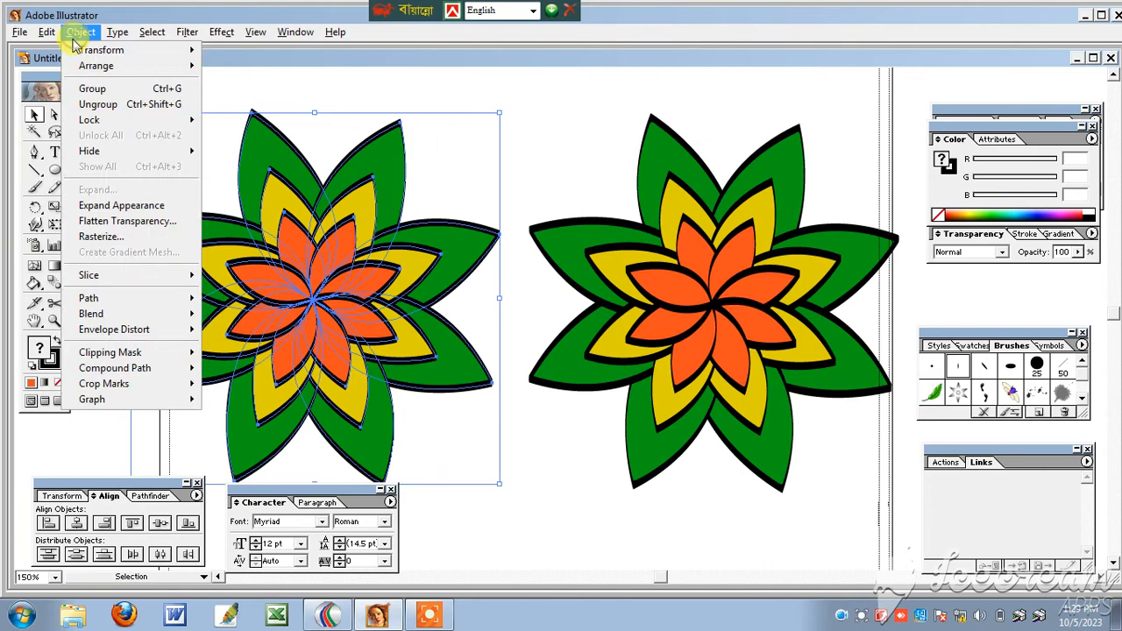
{"action": "left_click", "coordinate": [112, 103]}
{"action": "left_click", "coordinate": [534, 464]}
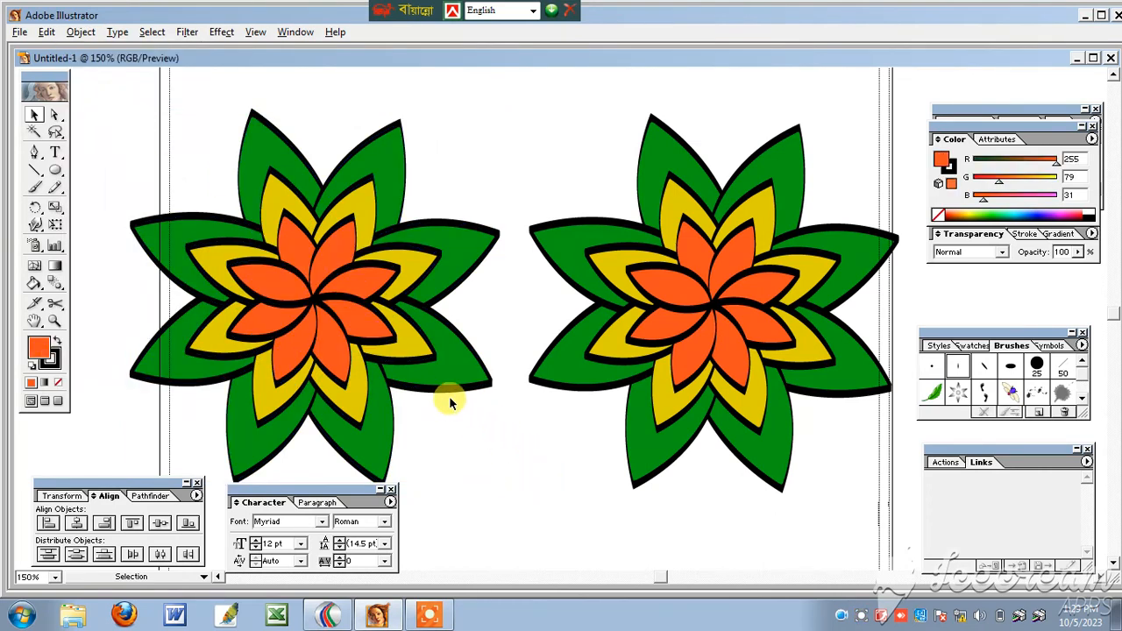
Step: Recolour the left flower's green outer petal layer with a yellow fill of RGB 223, 216, 0
{"action": "left_click", "coordinate": [462, 372]}
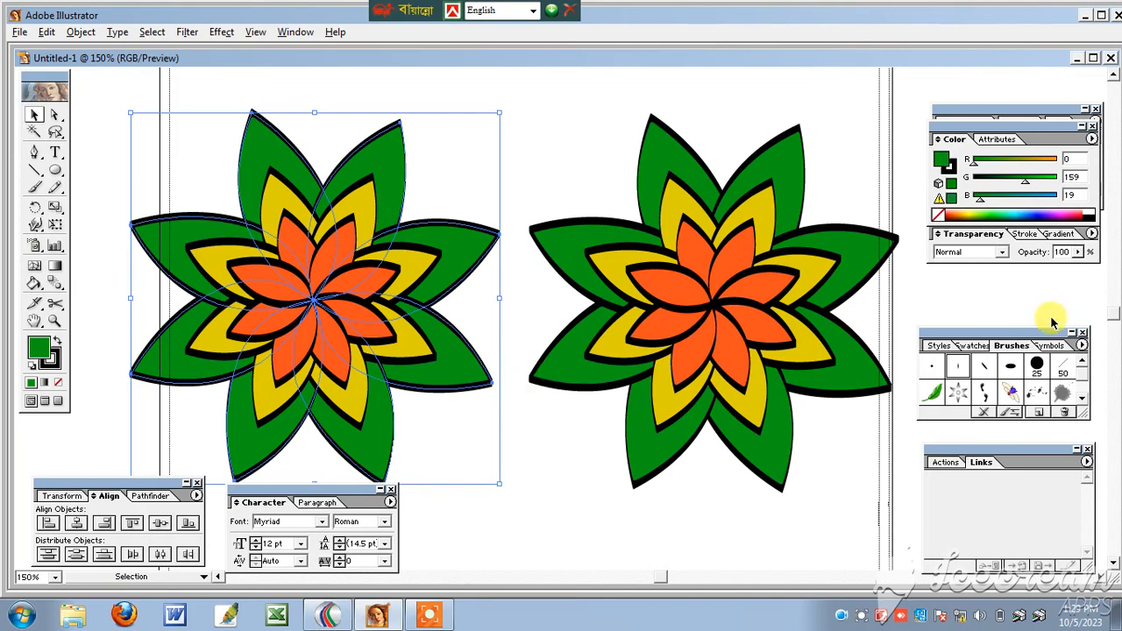
{"action": "left_click", "coordinate": [973, 213]}
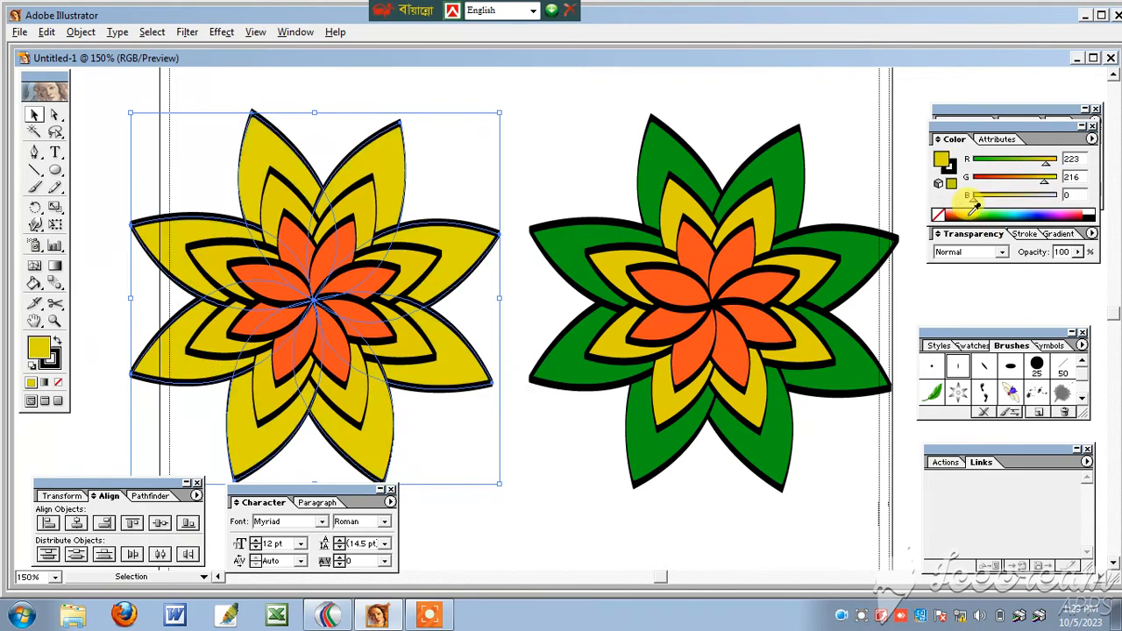
{"action": "left_click", "coordinate": [669, 491]}
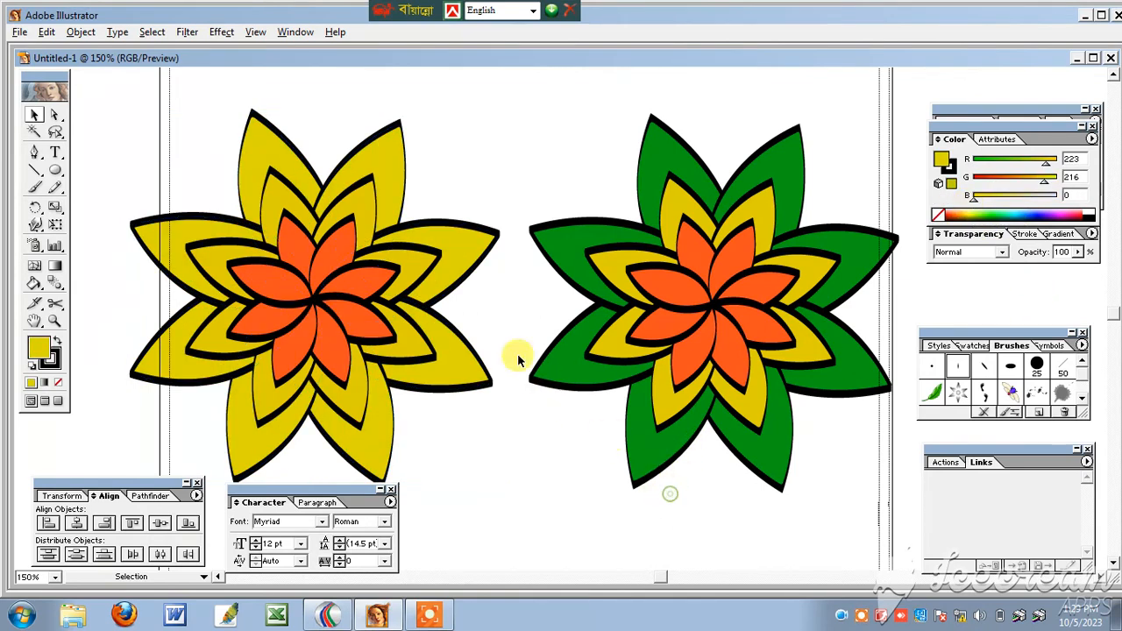
Step: Change the fill of the left flower's middle petal layer to blue, RGB 31, 42, 255
{"action": "left_click", "coordinate": [408, 259]}
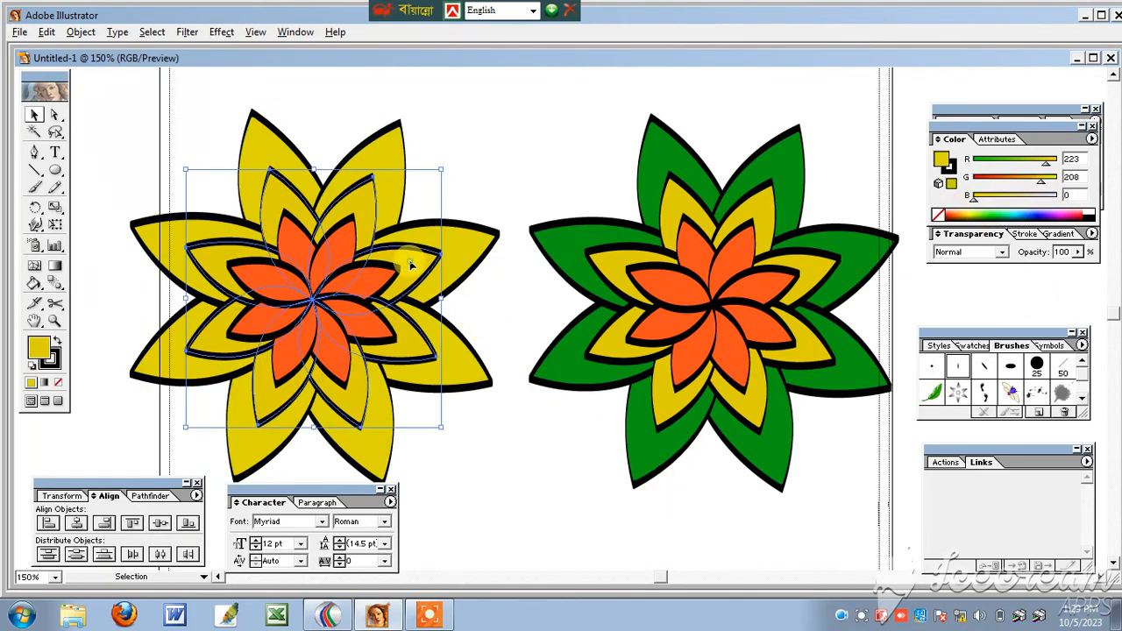
{"action": "left_click", "coordinate": [1037, 213]}
{"action": "left_click", "coordinate": [468, 472]}
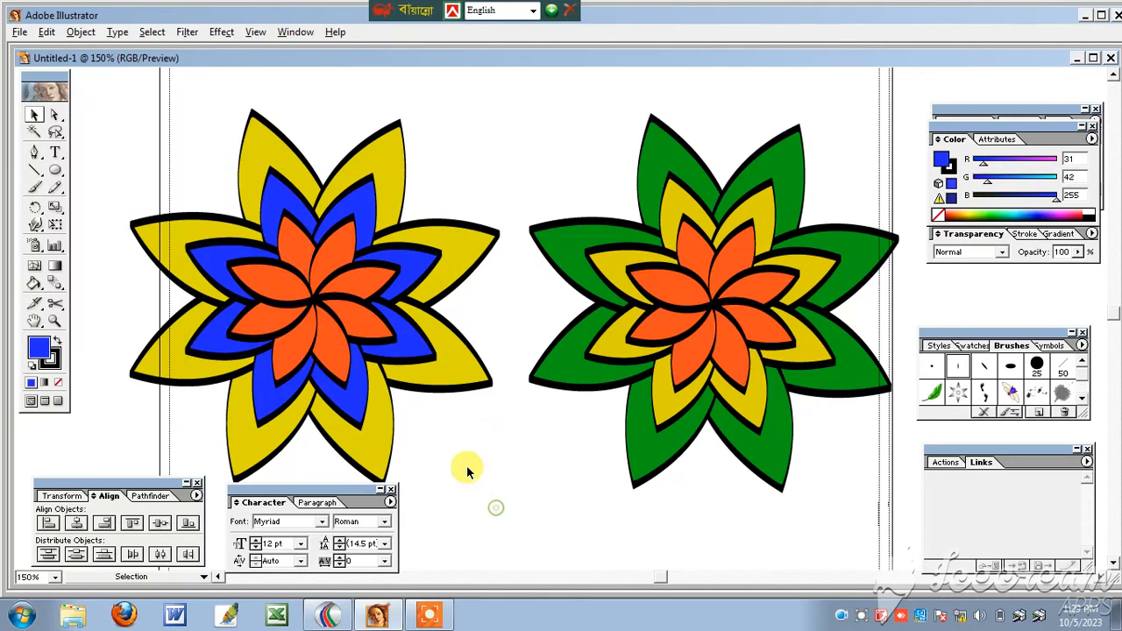
Step: Try several fill colours on the left flower's orange inner petal layer and settle on bright green, RGB 109, 255, 31
{"action": "left_click", "coordinate": [363, 324]}
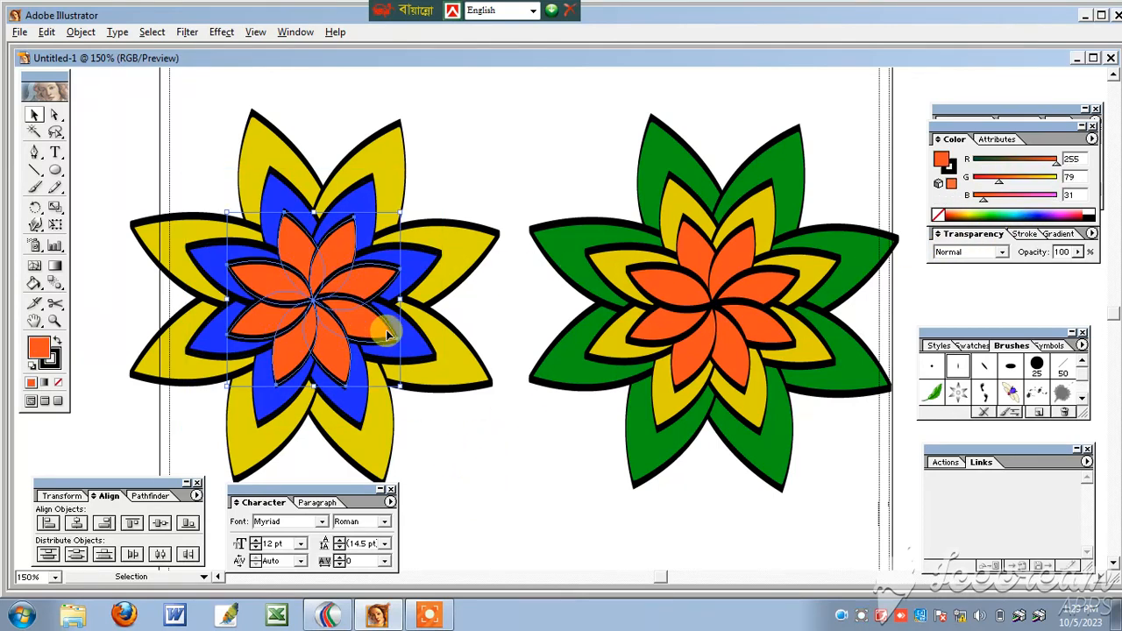
{"action": "left_click", "coordinate": [1080, 214]}
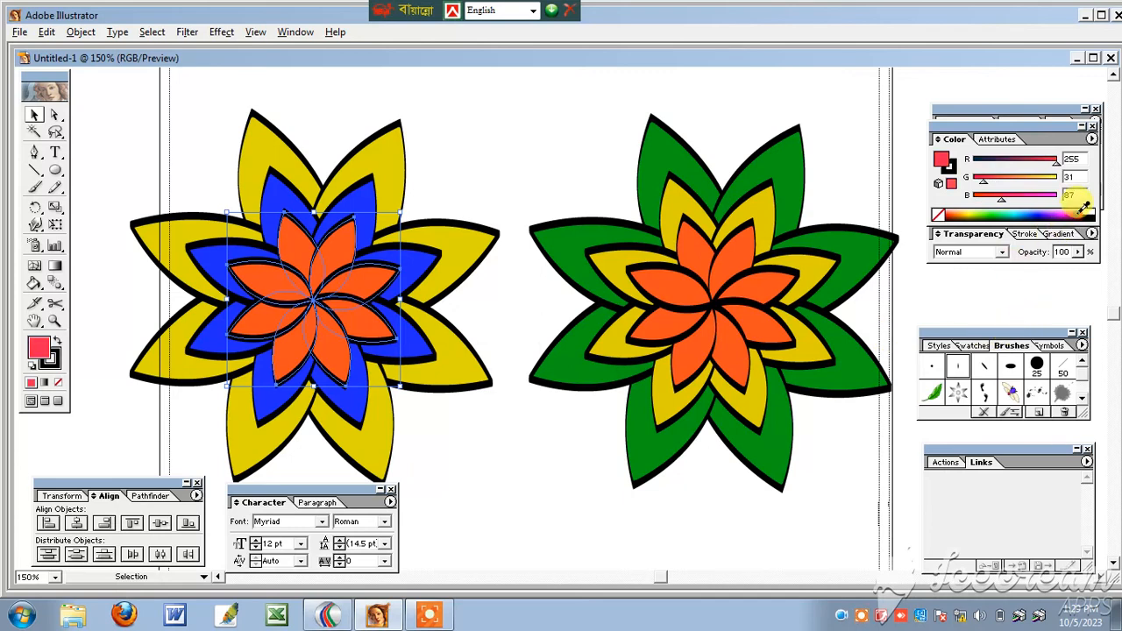
{"action": "left_click", "coordinate": [1038, 213]}
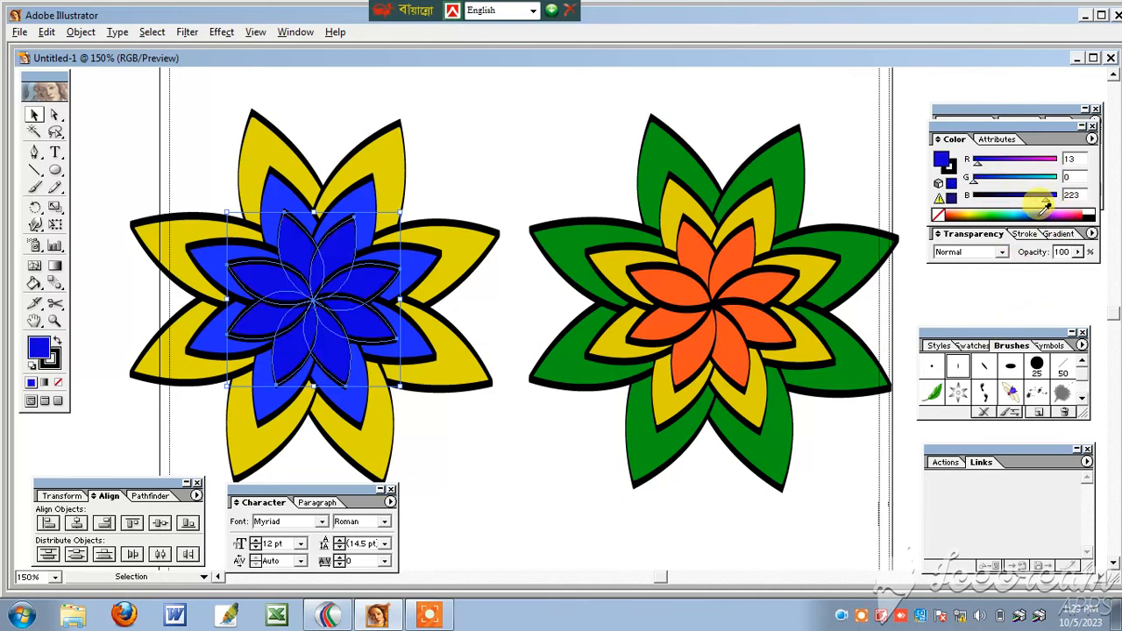
{"action": "left_click", "coordinate": [958, 216]}
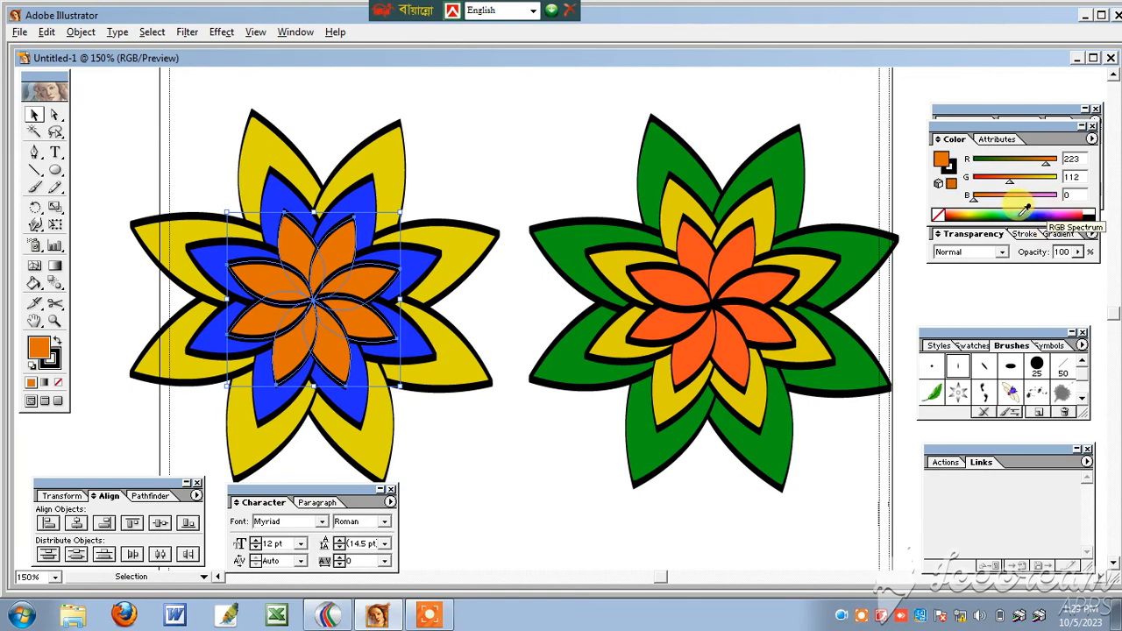
{"action": "left_click", "coordinate": [979, 209]}
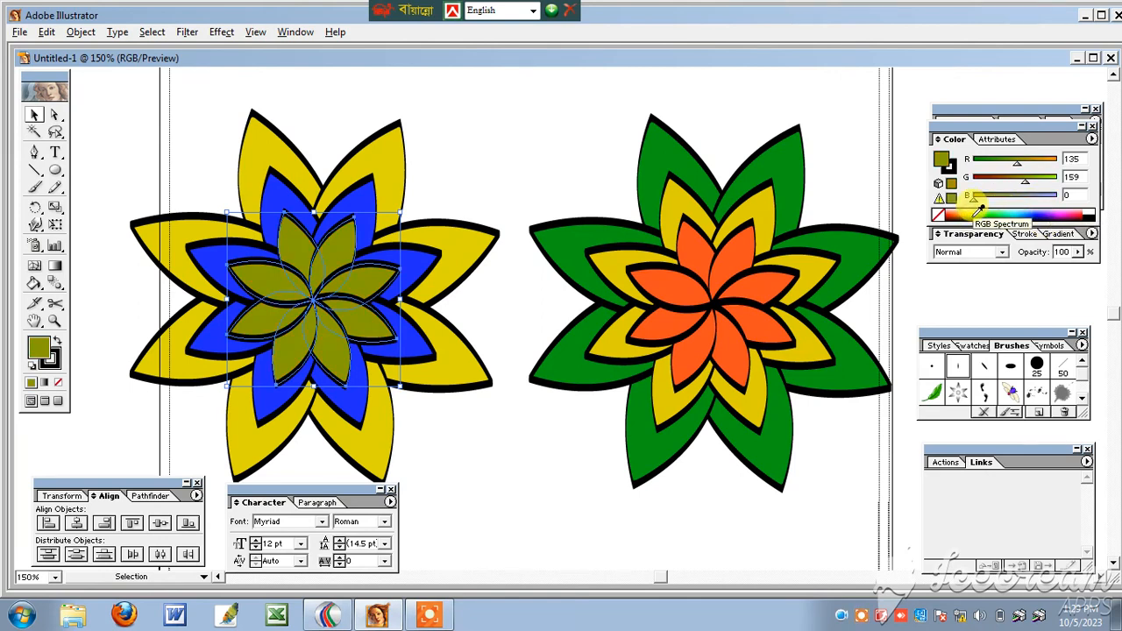
{"action": "left_click", "coordinate": [986, 212]}
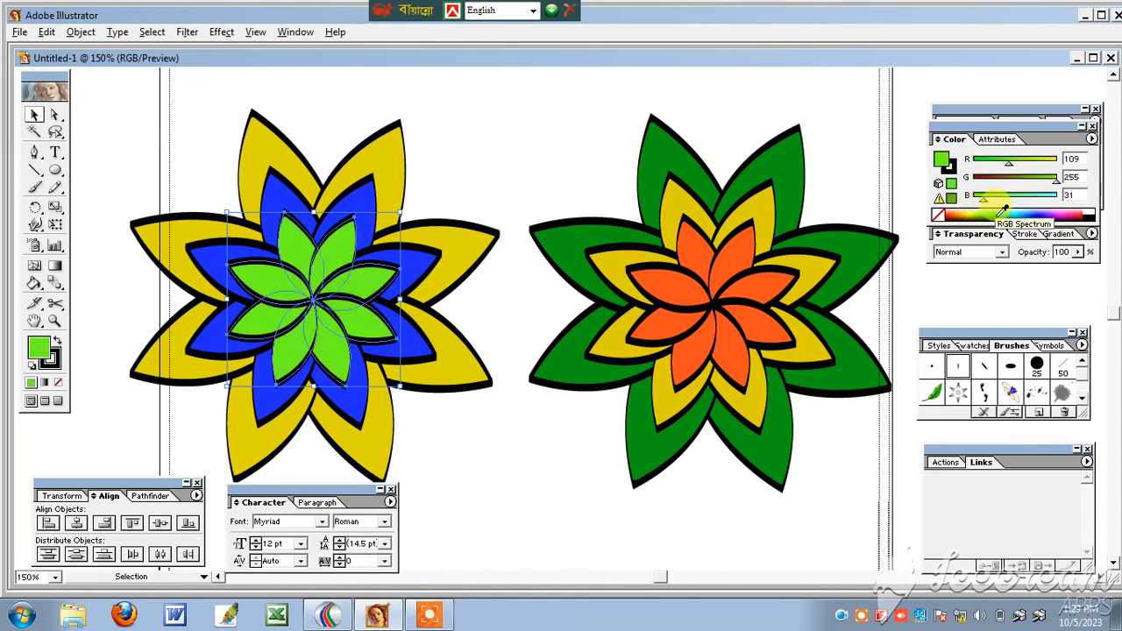
{"action": "left_click", "coordinate": [520, 164]}
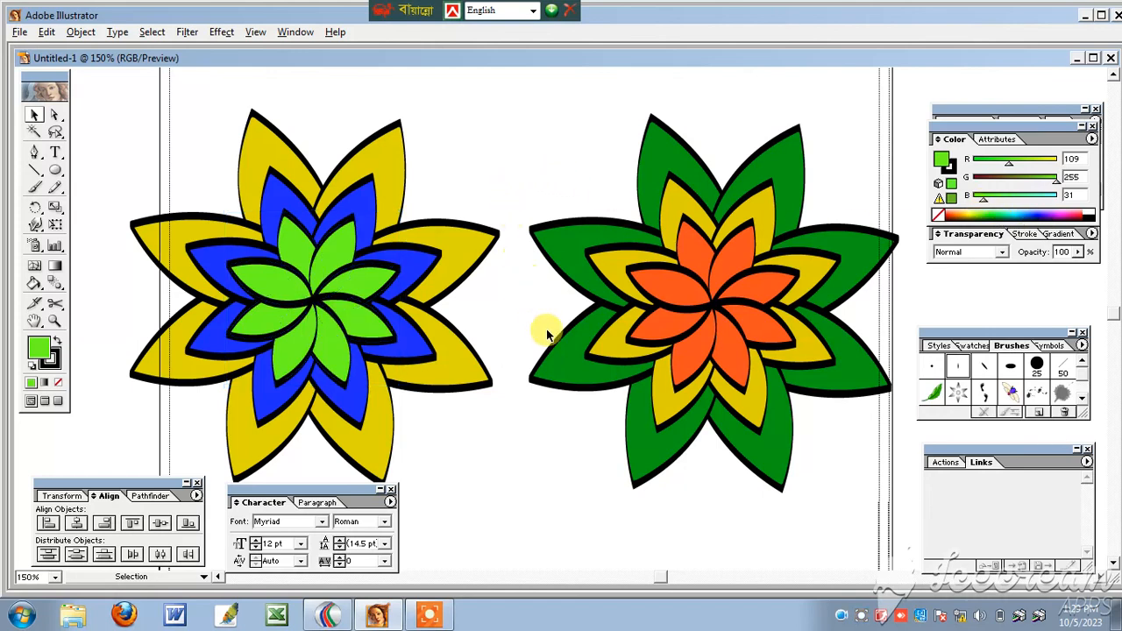